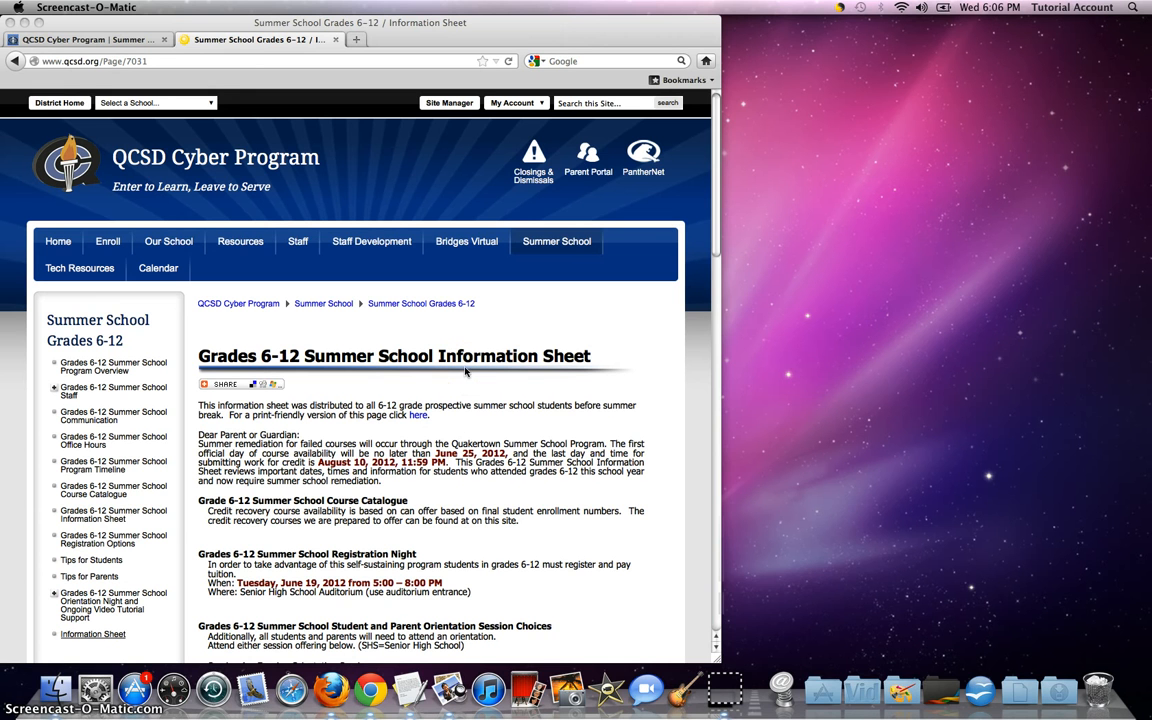
- Review the Grades 6-12 Summer School Information Sheet page through to its end and try its print-friendly "here" link
{"action": "left_click", "coordinate": [389, 383]}
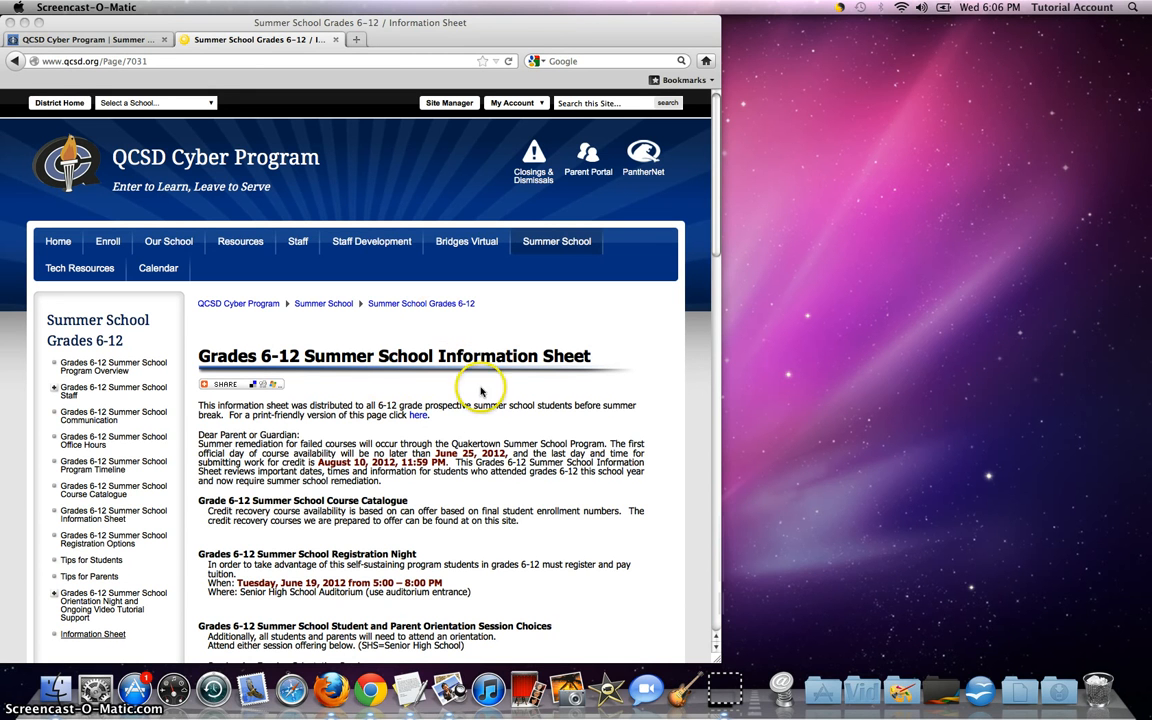
{"action": "left_click", "coordinate": [207, 352]}
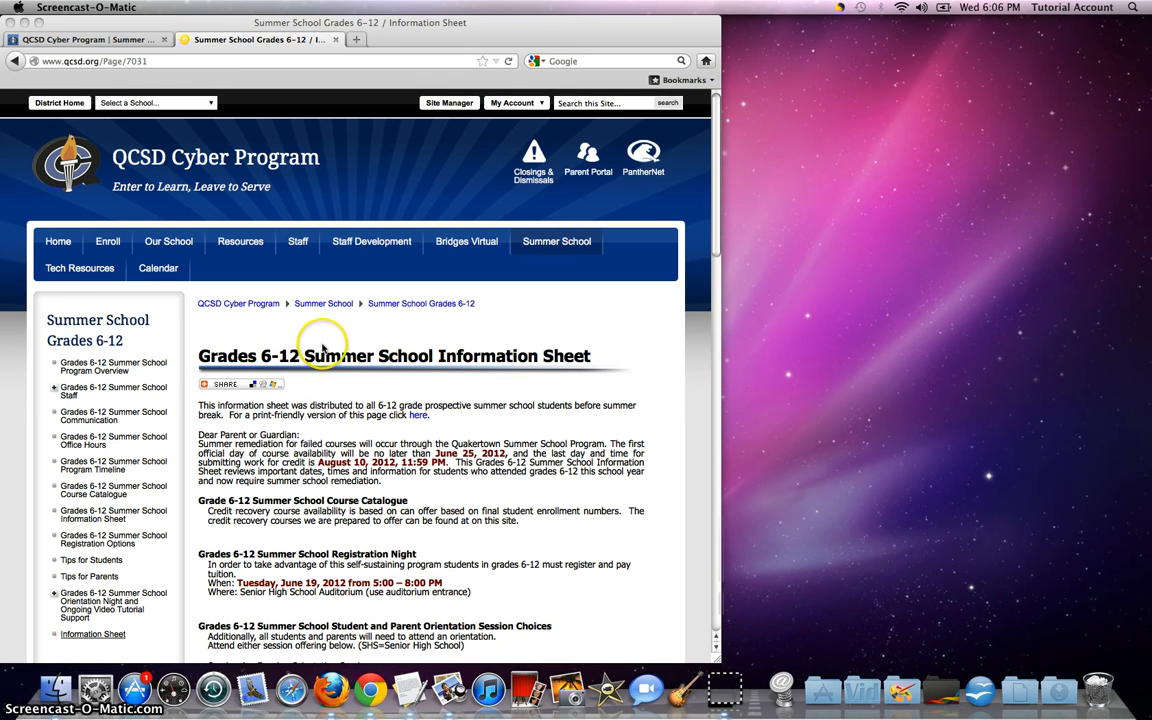
{"action": "scroll", "coordinate": [300, 360], "scroll_direction": "down", "scroll_amount": 3}
{"action": "scroll", "coordinate": [322, 348], "scroll_direction": "down", "scroll_amount": 12}
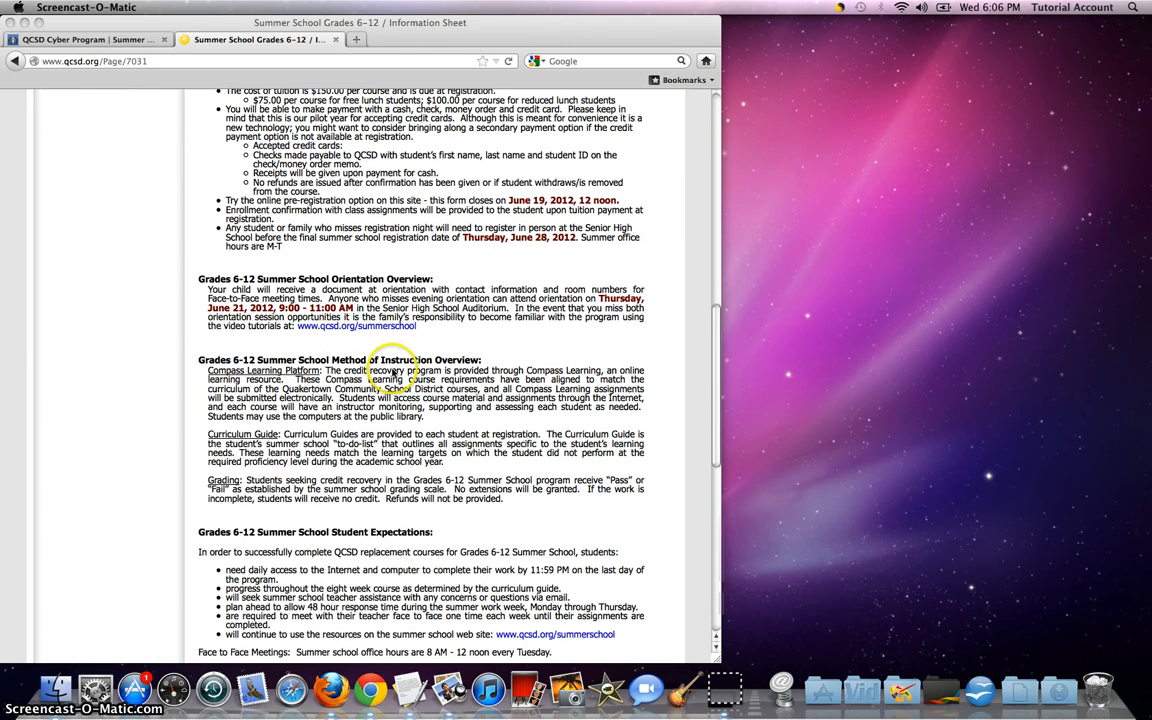
{"action": "left_click", "coordinate": [391, 368]}
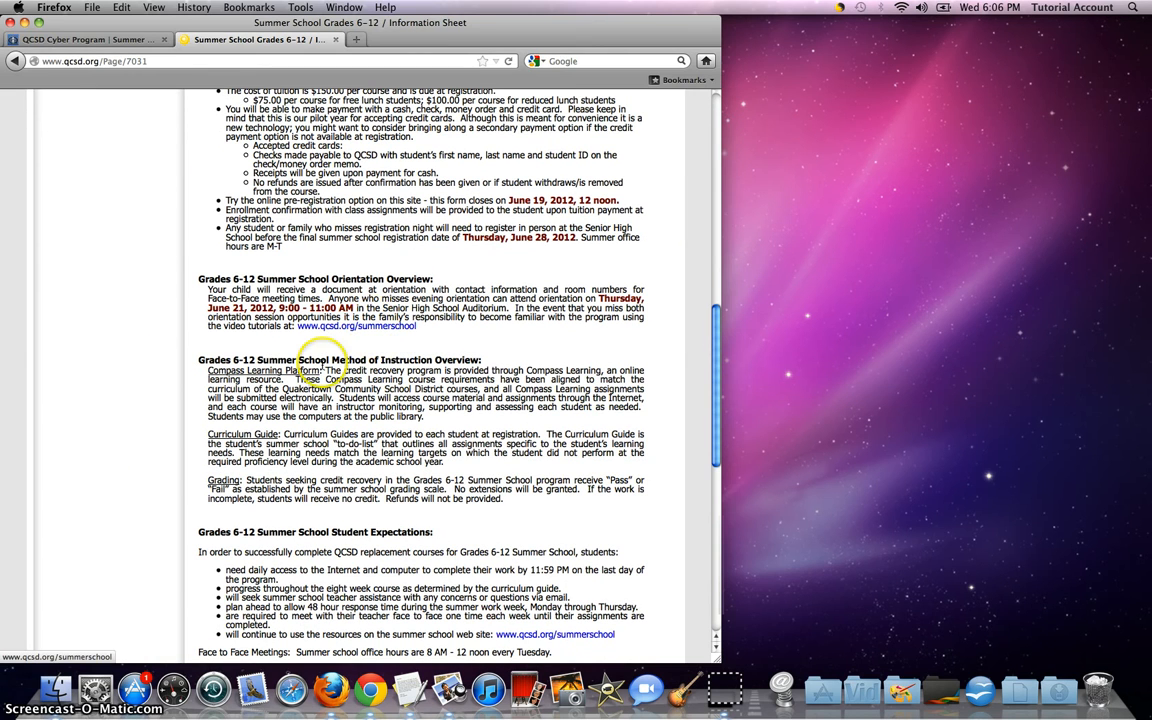
{"action": "scroll", "coordinate": [345, 385], "scroll_direction": "down", "scroll_amount": 6}
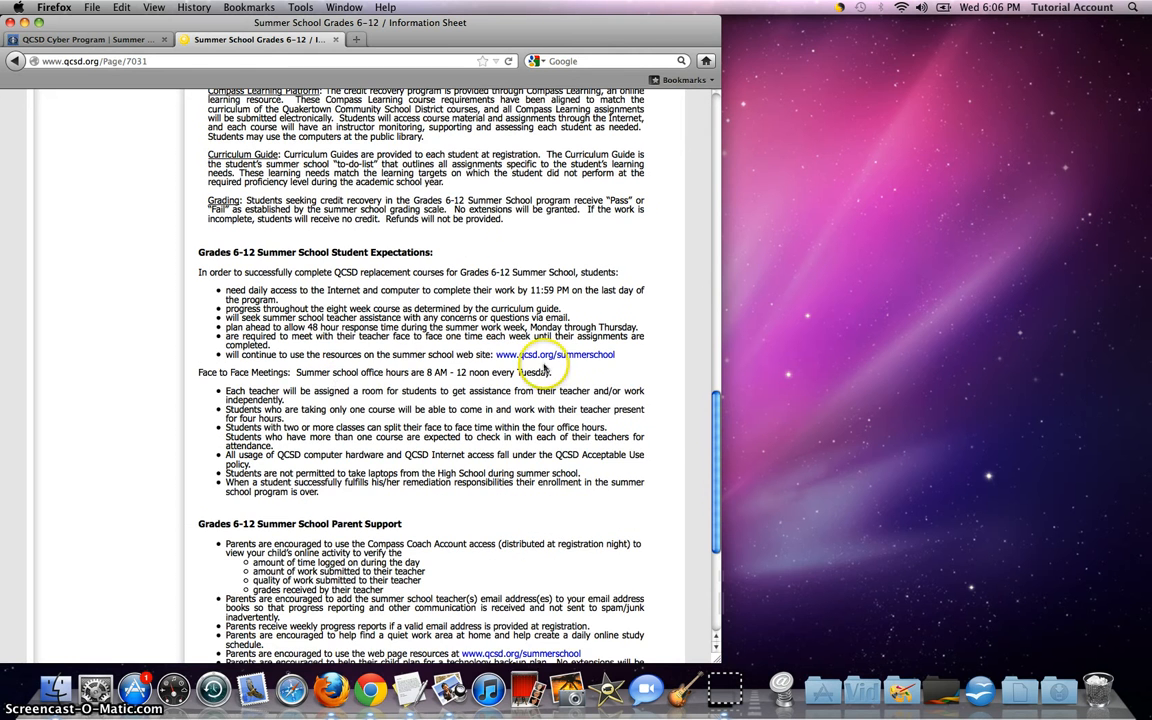
{"action": "scroll", "coordinate": [420, 369], "scroll_direction": "down", "scroll_amount": 5}
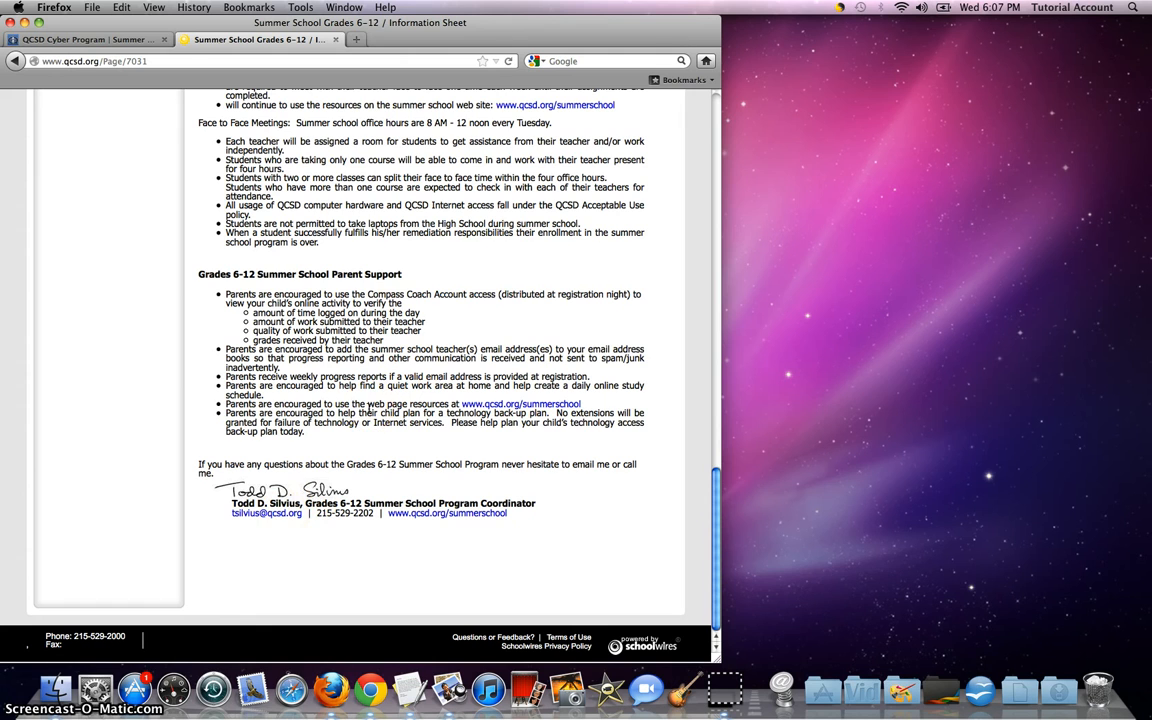
{"action": "scroll", "coordinate": [368, 410], "scroll_direction": "up", "scroll_amount": 10}
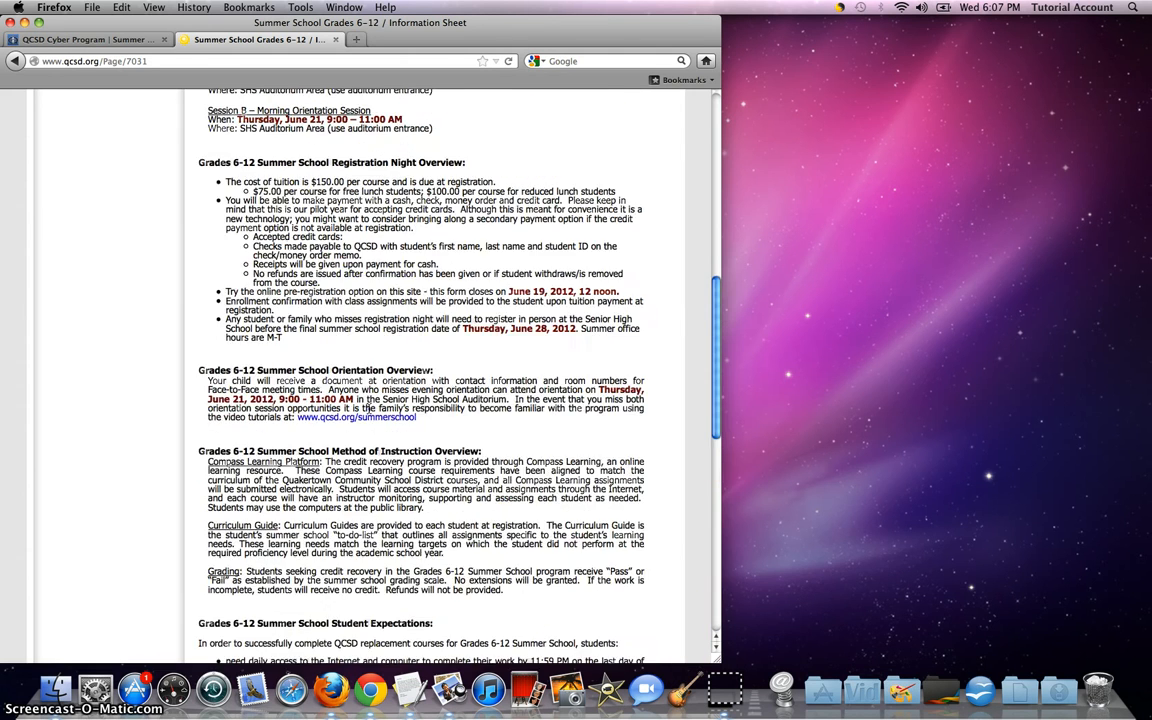
{"action": "scroll", "coordinate": [368, 410], "scroll_direction": "up", "scroll_amount": 10}
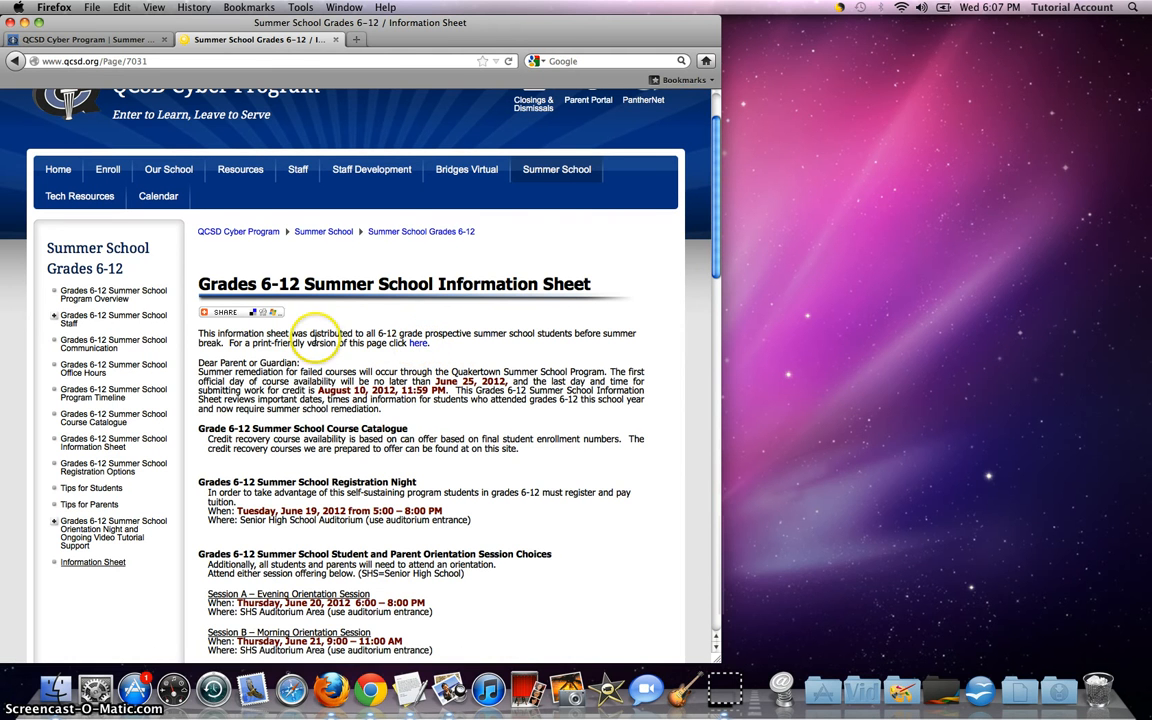
{"action": "left_click", "coordinate": [418, 344]}
{"action": "left_click", "coordinate": [418, 345]}
- Save the print-friendly PDF linked on the old Infinity Cyber Academy information sheet page to the Desktop as Grades6-12SummerSchool_InformationSheet.pdf
{"action": "left_click", "coordinate": [115, 39]}
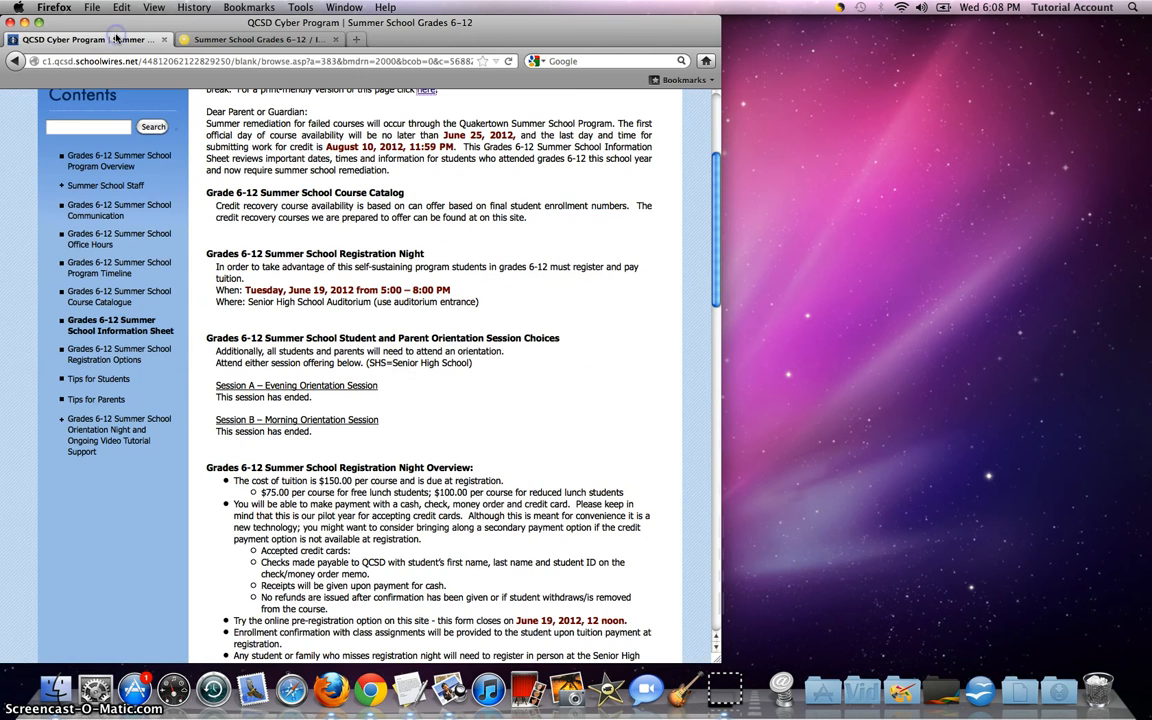
{"action": "left_click", "coordinate": [415, 352]}
{"action": "scroll", "coordinate": [412, 347], "scroll_direction": "up", "scroll_amount": 5}
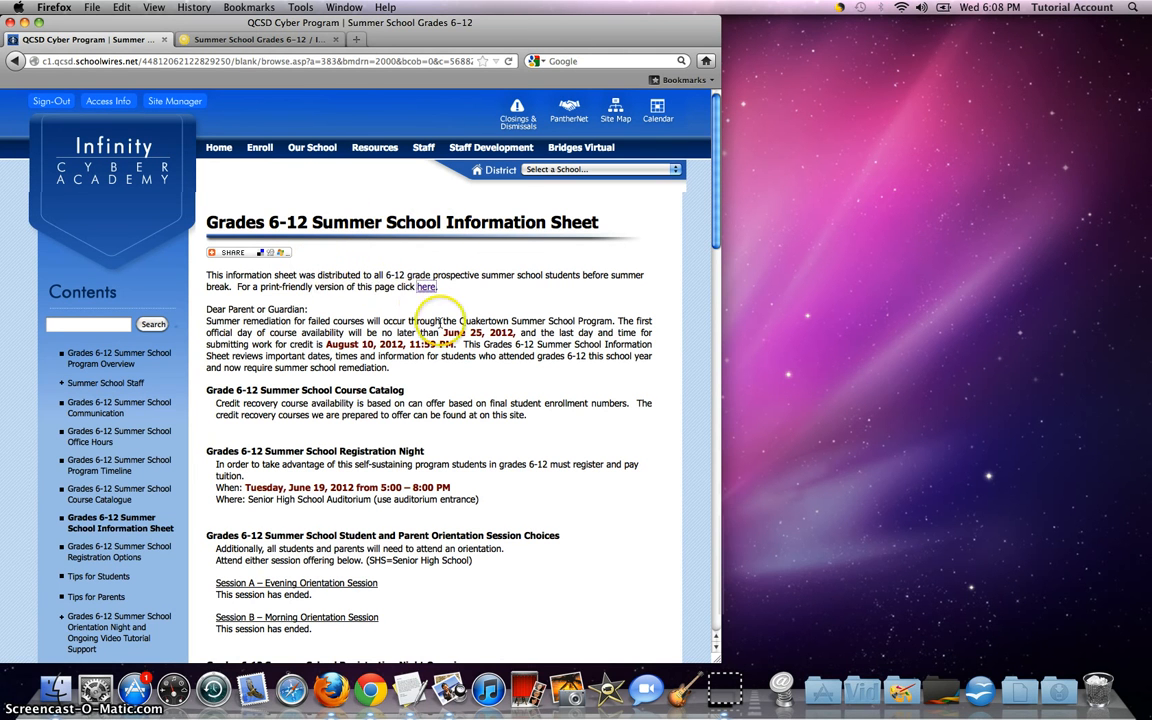
{"action": "right_click", "coordinate": [424, 288]}
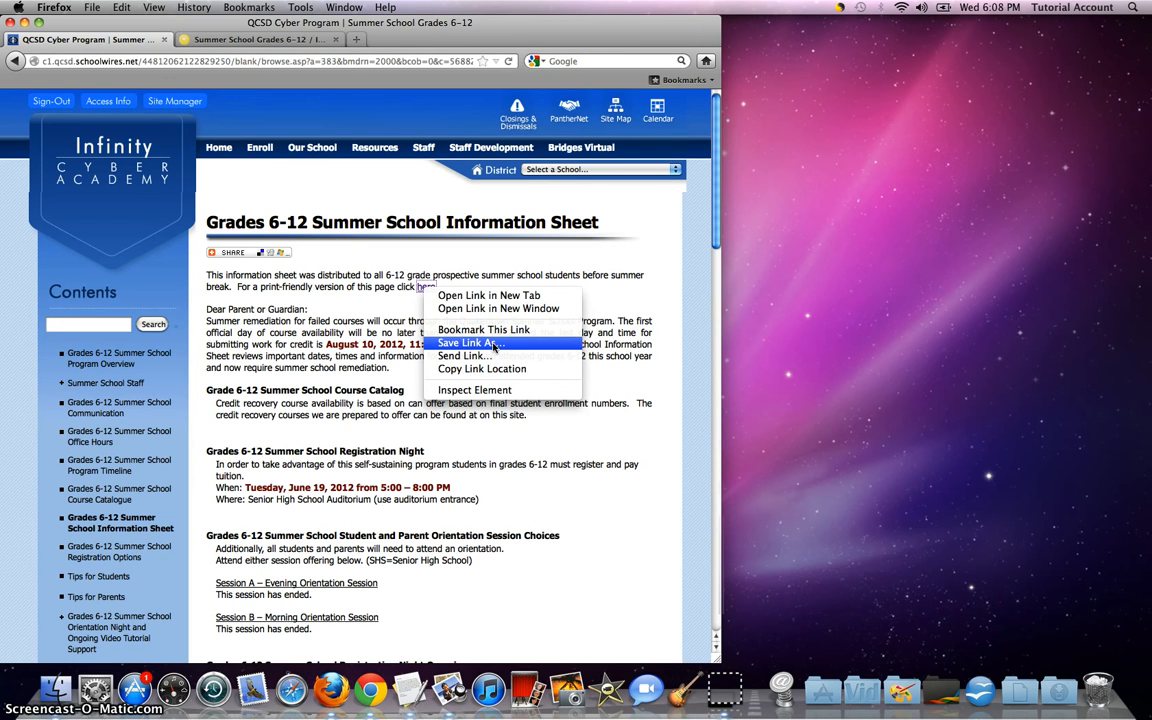
{"action": "left_click", "coordinate": [493, 347]}
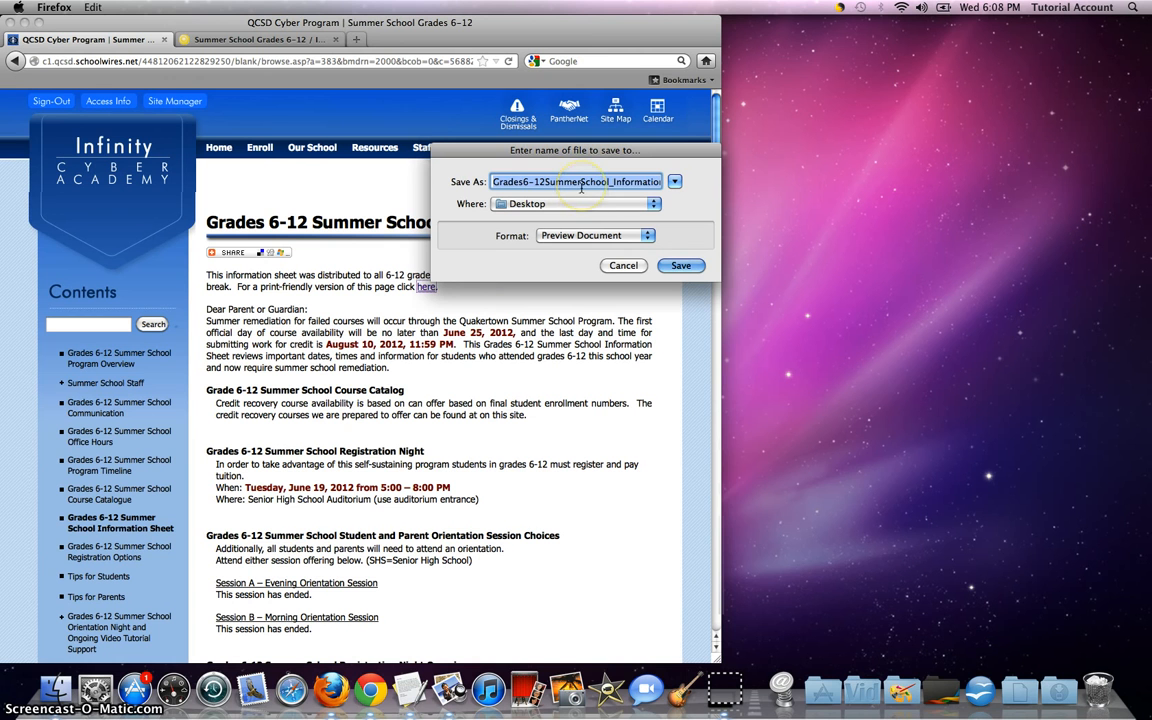
{"action": "key", "text": "Right"}
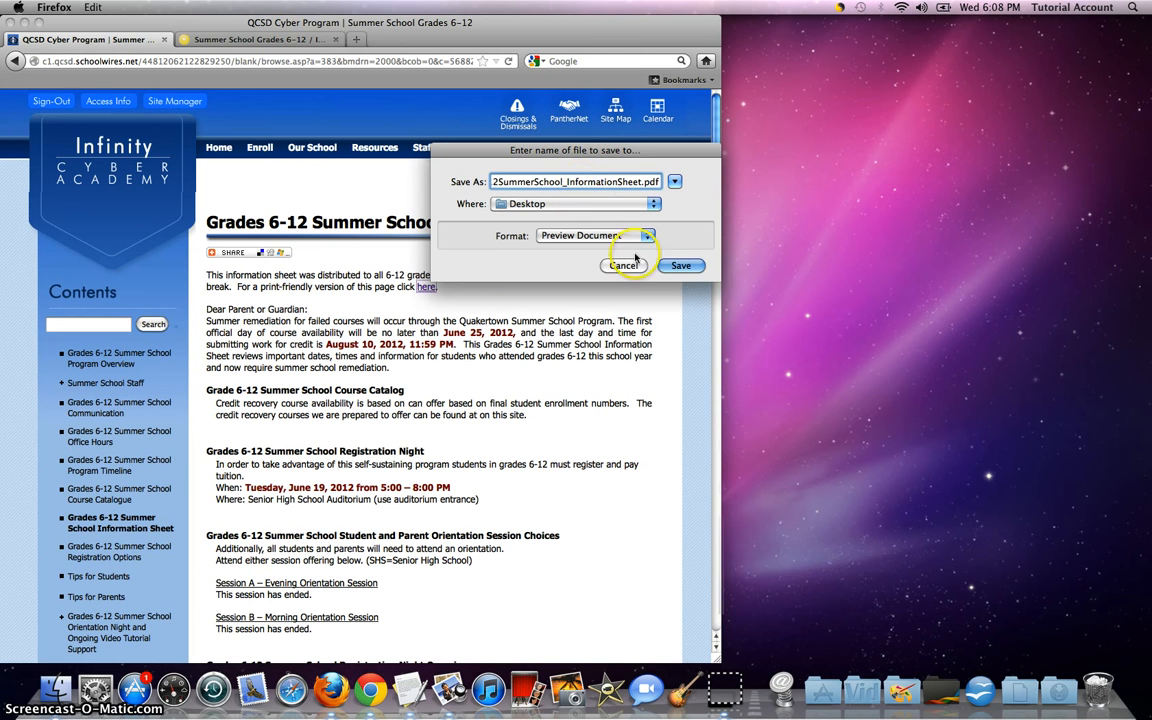
{"action": "left_click", "coordinate": [682, 265]}
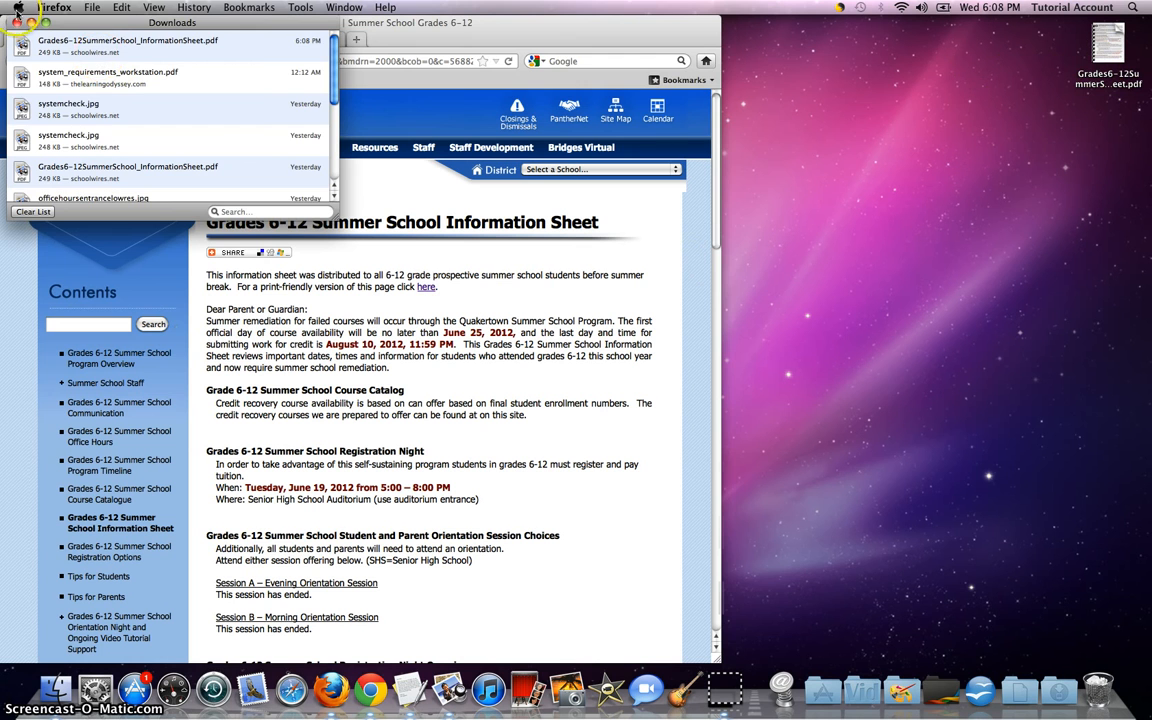
{"action": "left_click", "coordinate": [12, 22]}
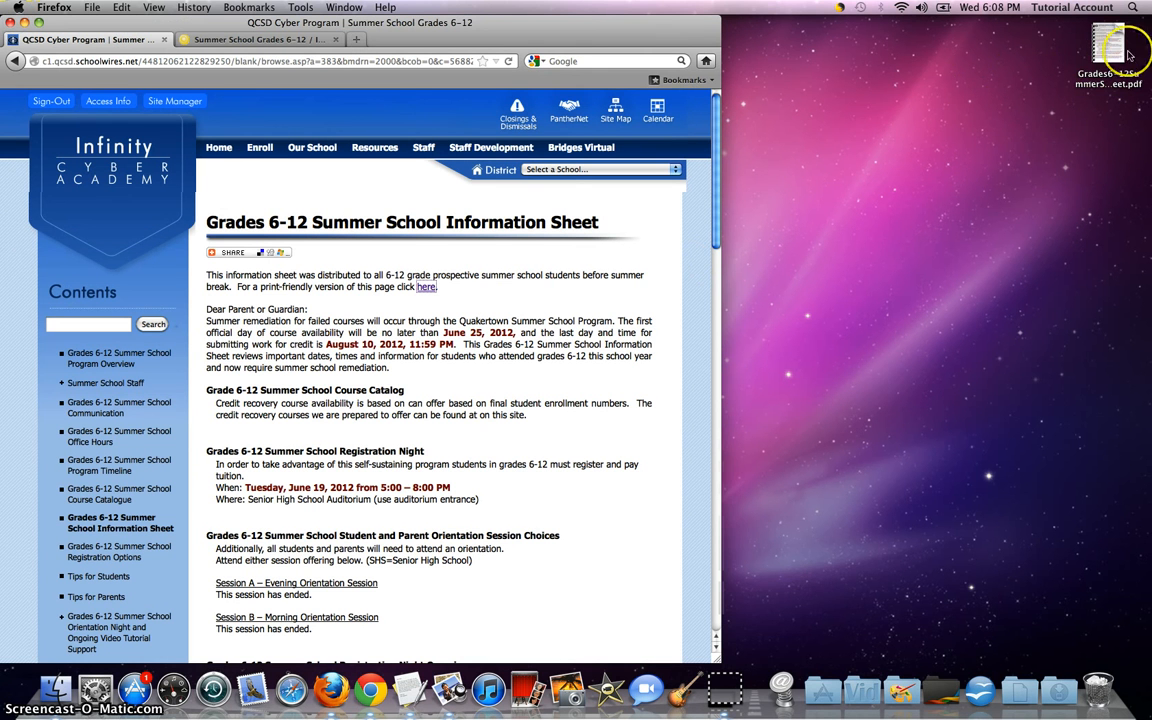
- From the new QCSD Cyber Program site, enter Site Manager and open the Summer School section's Information Sheet page for editing
{"action": "left_click", "coordinate": [228, 42]}
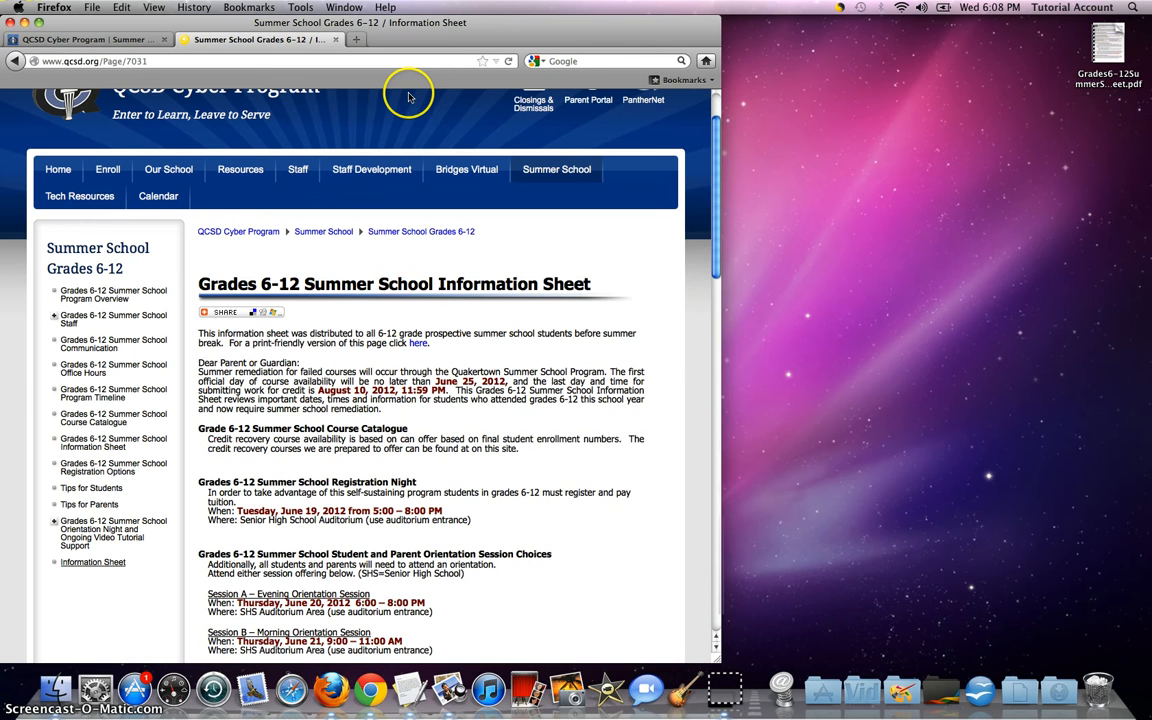
{"action": "scroll", "coordinate": [411, 95], "scroll_direction": "up", "scroll_amount": 3}
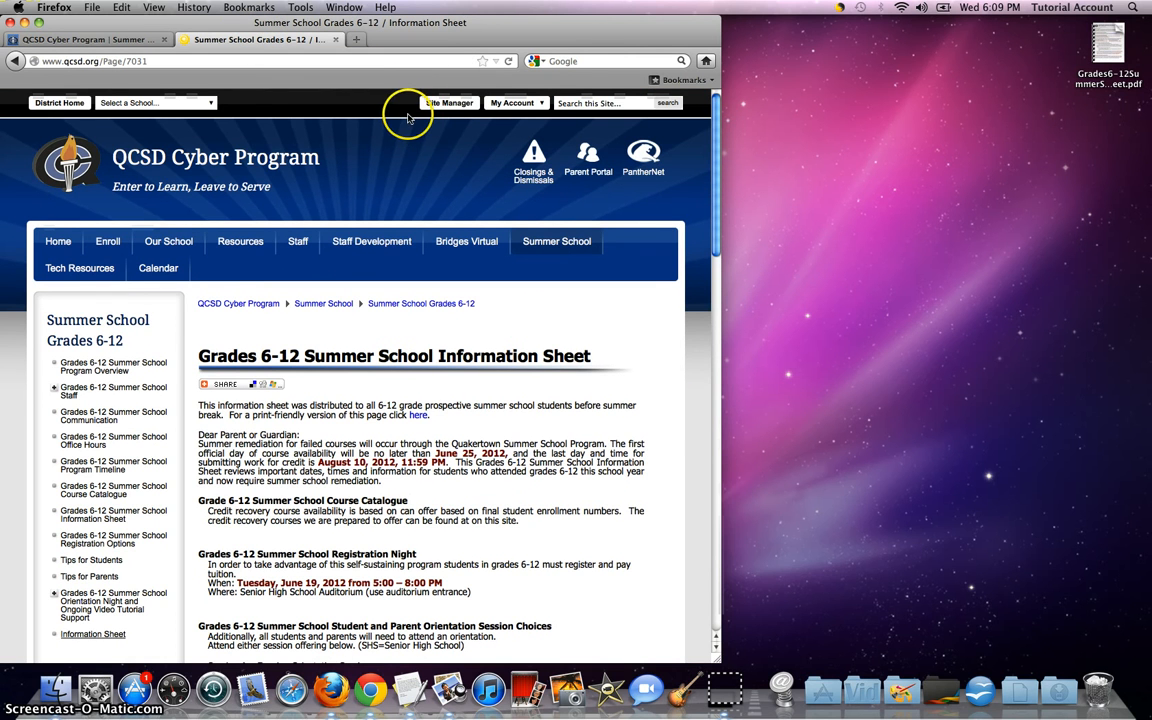
{"action": "left_click", "coordinate": [446, 103]}
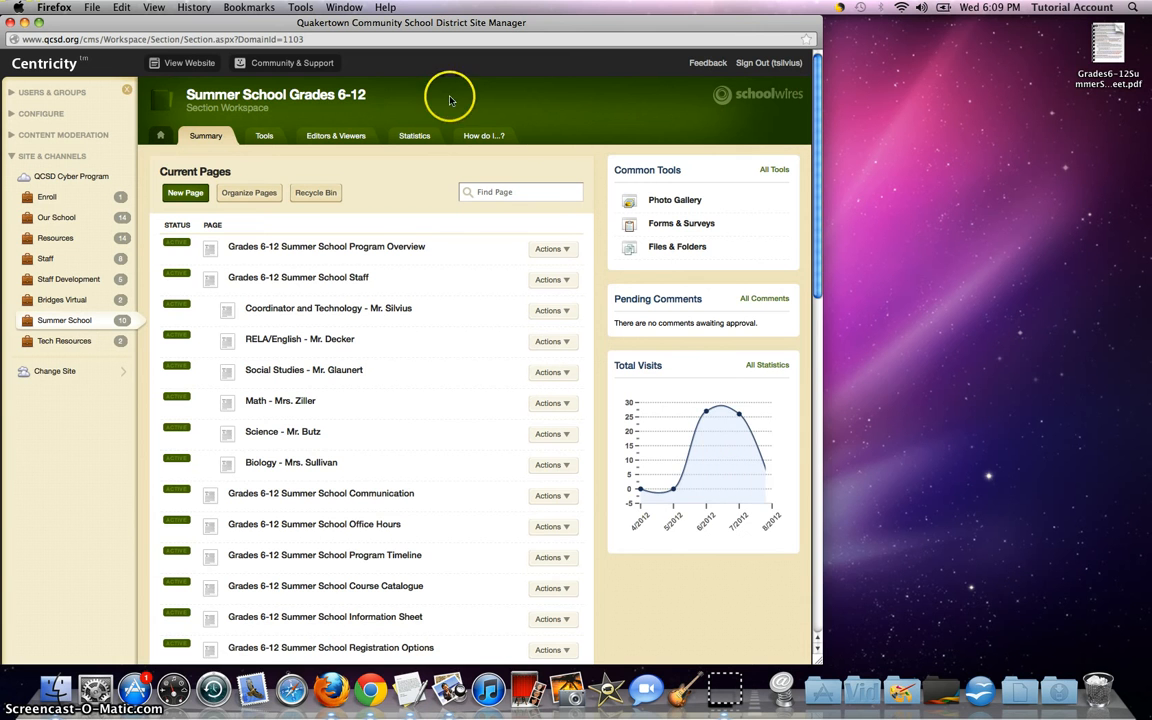
{"action": "scroll", "coordinate": [399, 211], "scroll_direction": "down", "scroll_amount": 15}
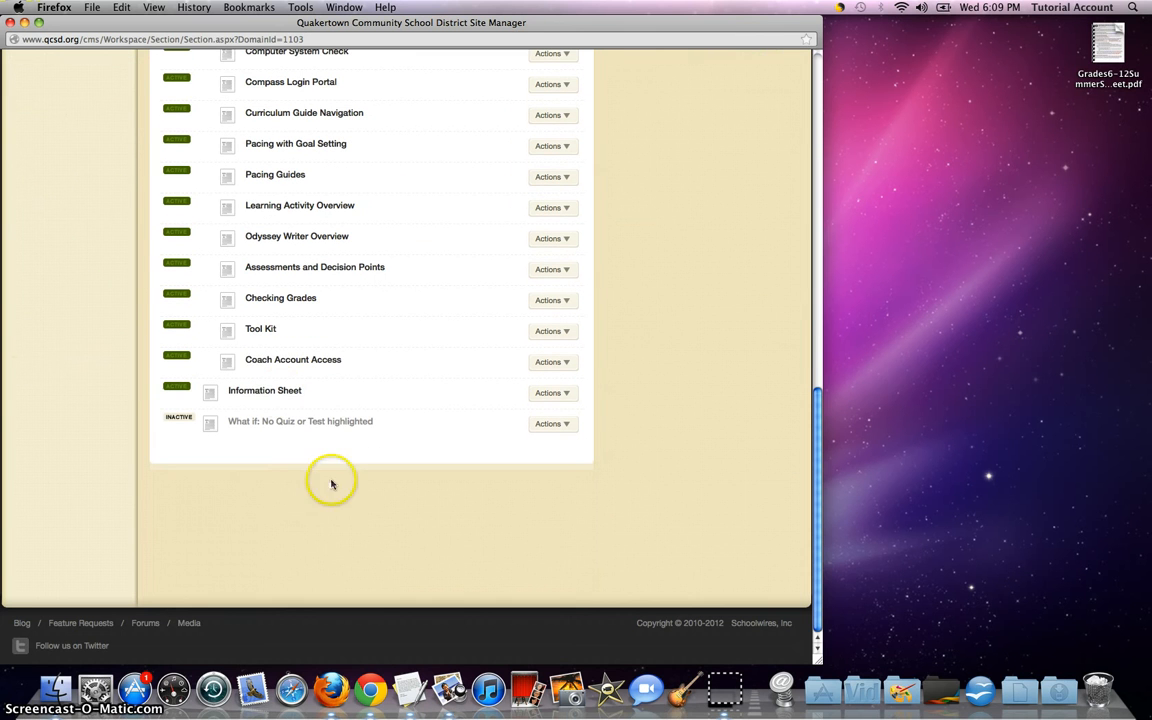
{"action": "left_click", "coordinate": [266, 392]}
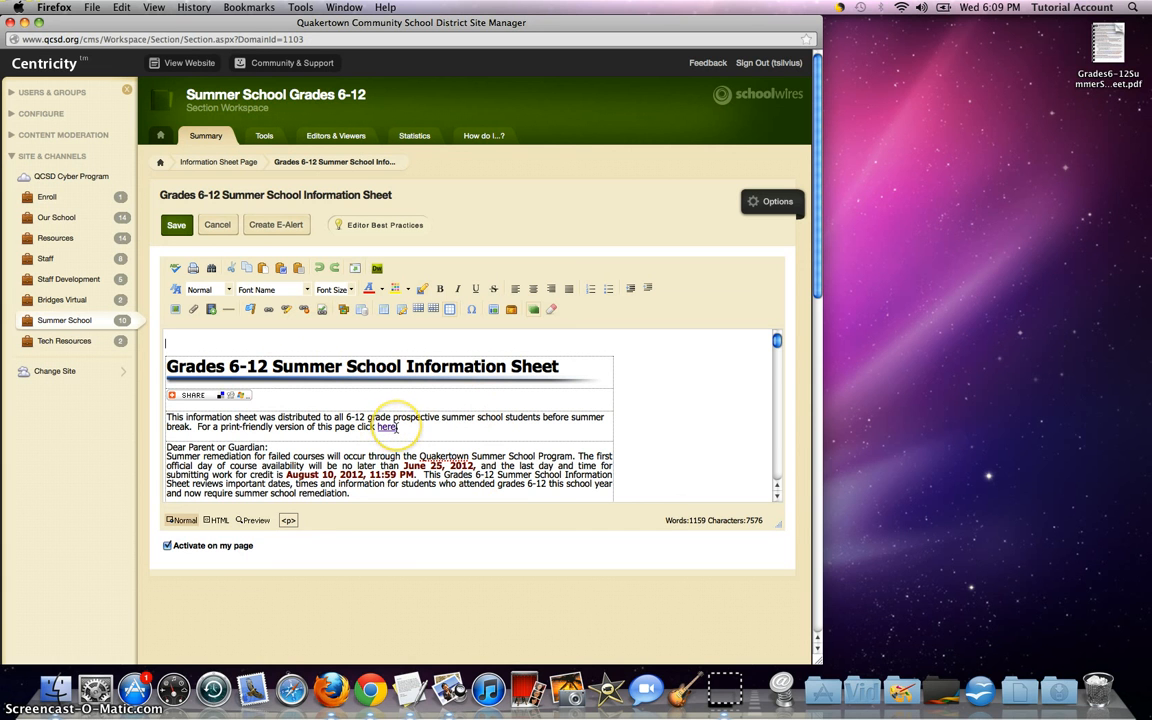
- Delete the old linked word "here" in the print-friendly sentence and restore it as plain text
{"action": "left_click", "coordinate": [397, 427]}
{"action": "key", "text": "BackSpace"}
{"action": "key", "text": "BackSpace"}
{"action": "key", "text": "BackSpace"}
{"action": "key", "text": "BackSpace"}
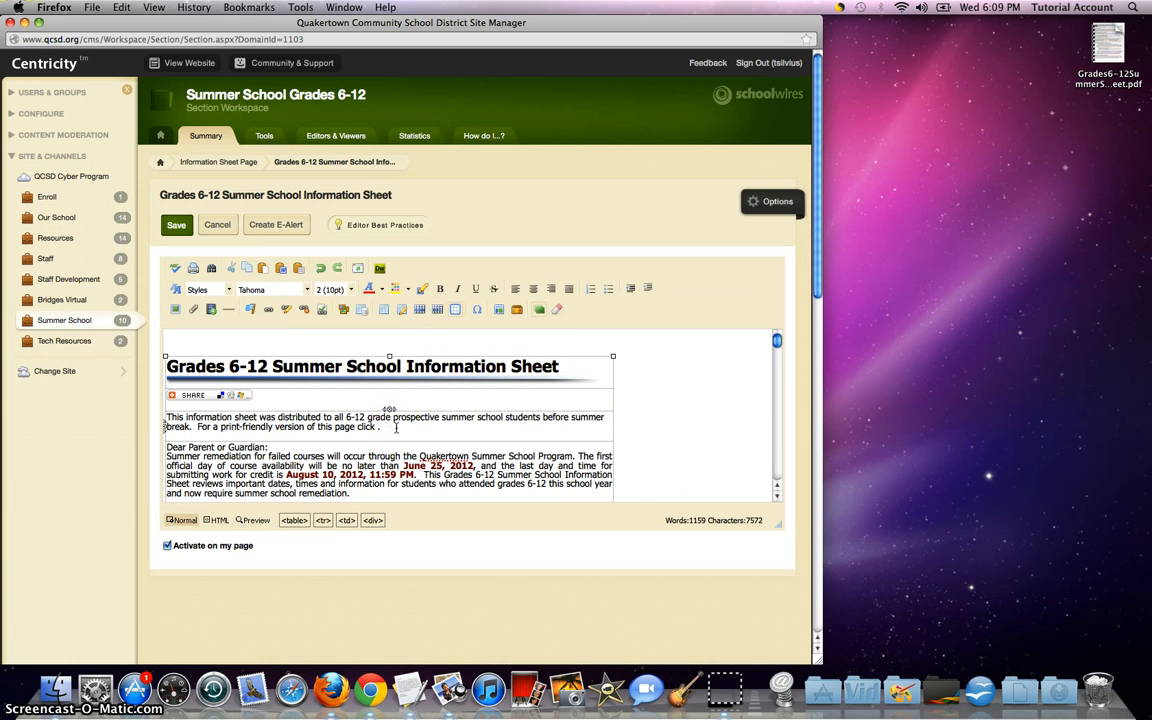
{"action": "key", "text": "BackSpace"}
{"action": "key", "text": "super+z"}
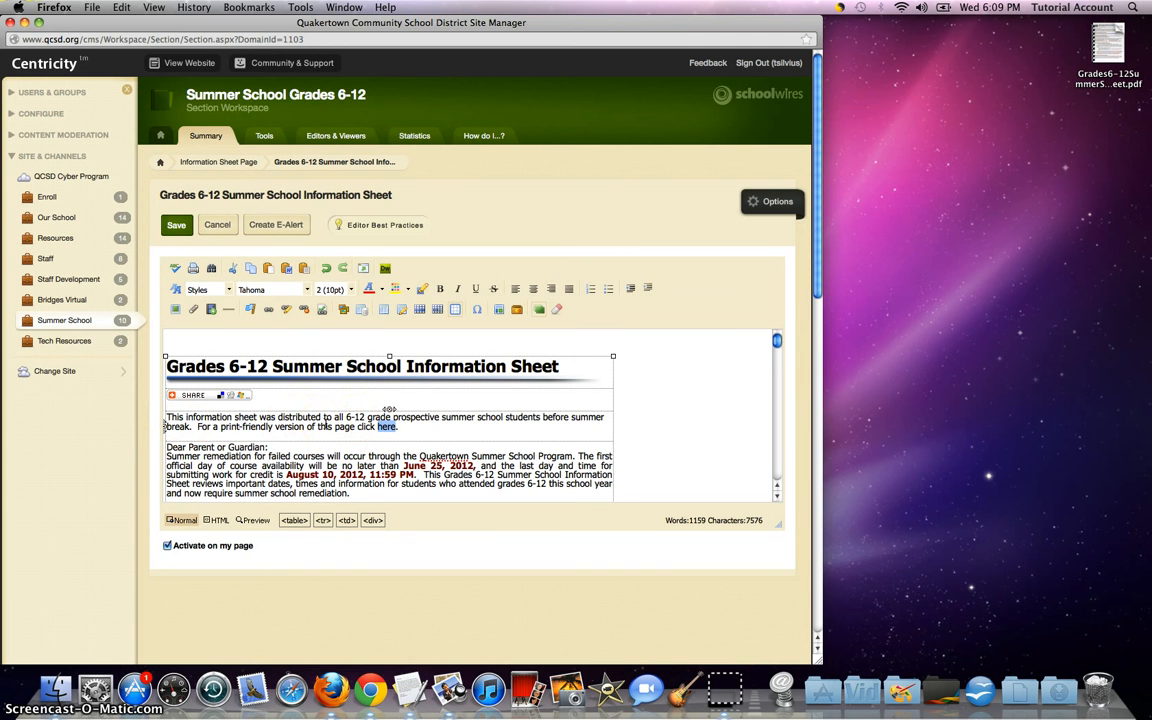
- Start a file link at the print-friendly sentence and upload Grades6-12SummerSchool_InformationSheet.pdf from the Desktop for it
{"action": "left_click", "coordinate": [193, 310]}
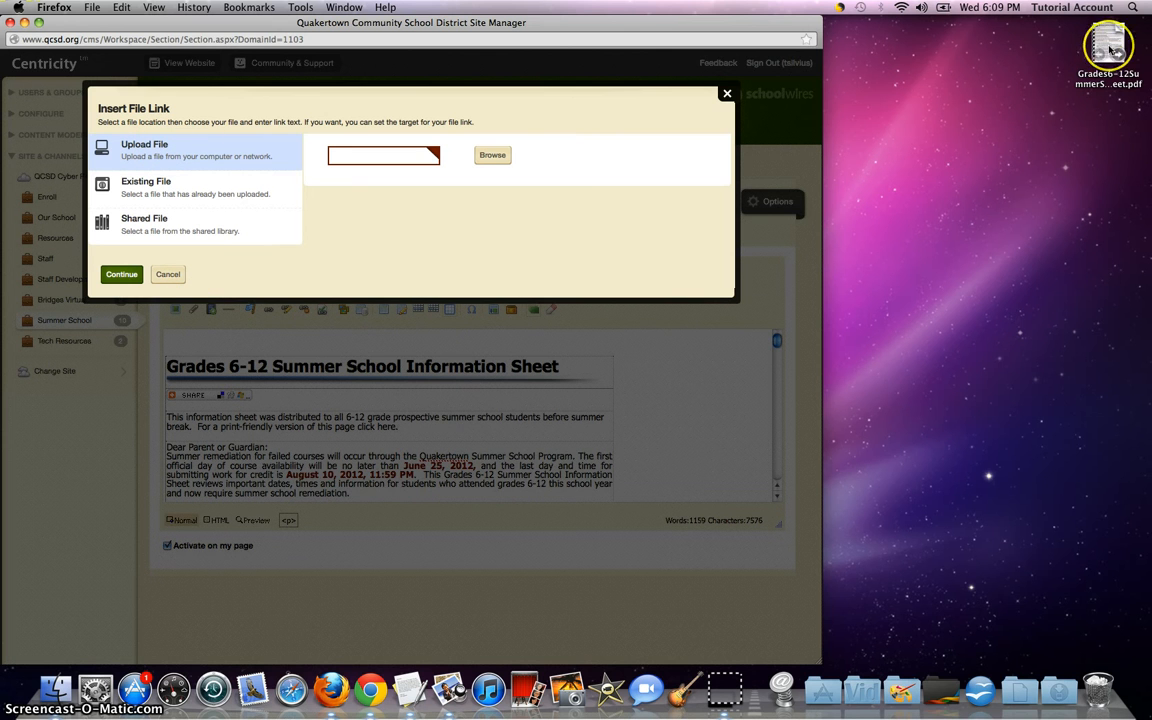
{"action": "left_click", "coordinate": [489, 158]}
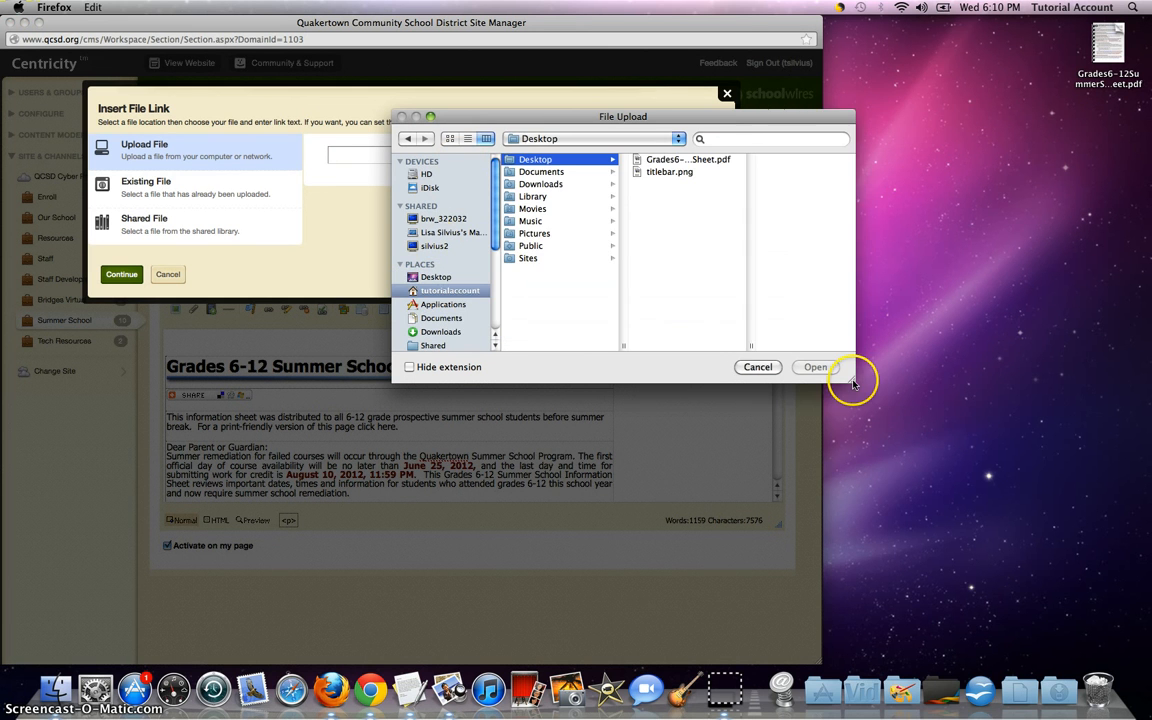
{"action": "left_click", "coordinate": [682, 249]}
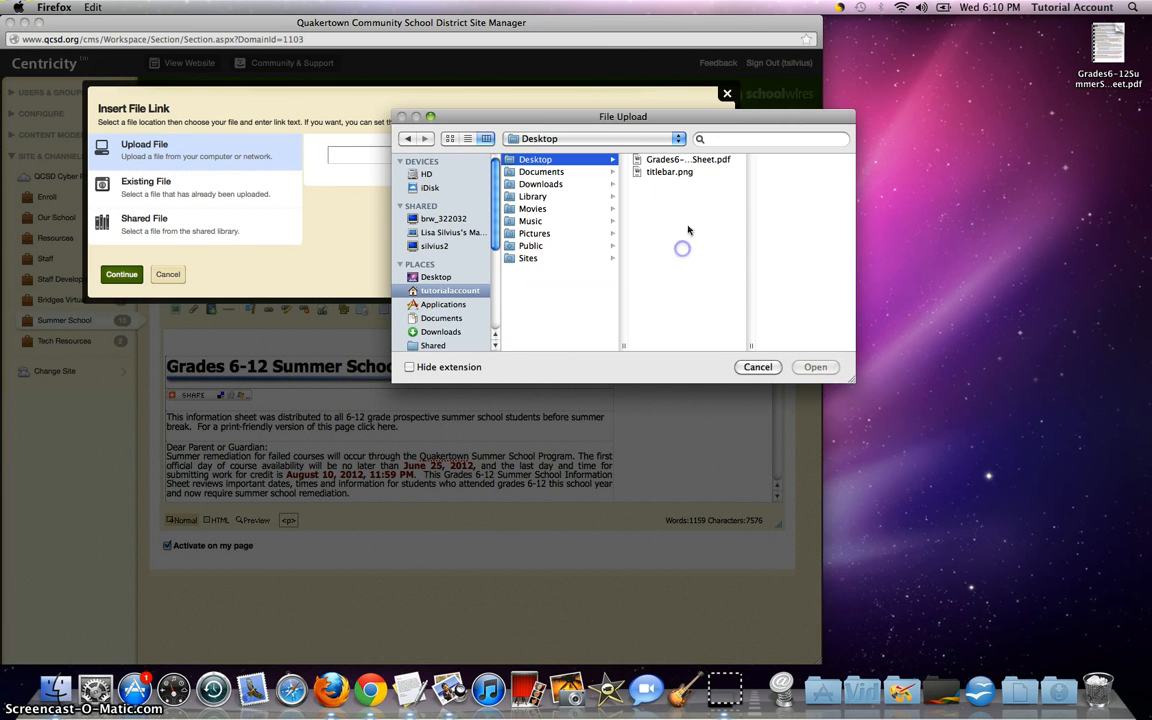
{"action": "left_click", "coordinate": [678, 163]}
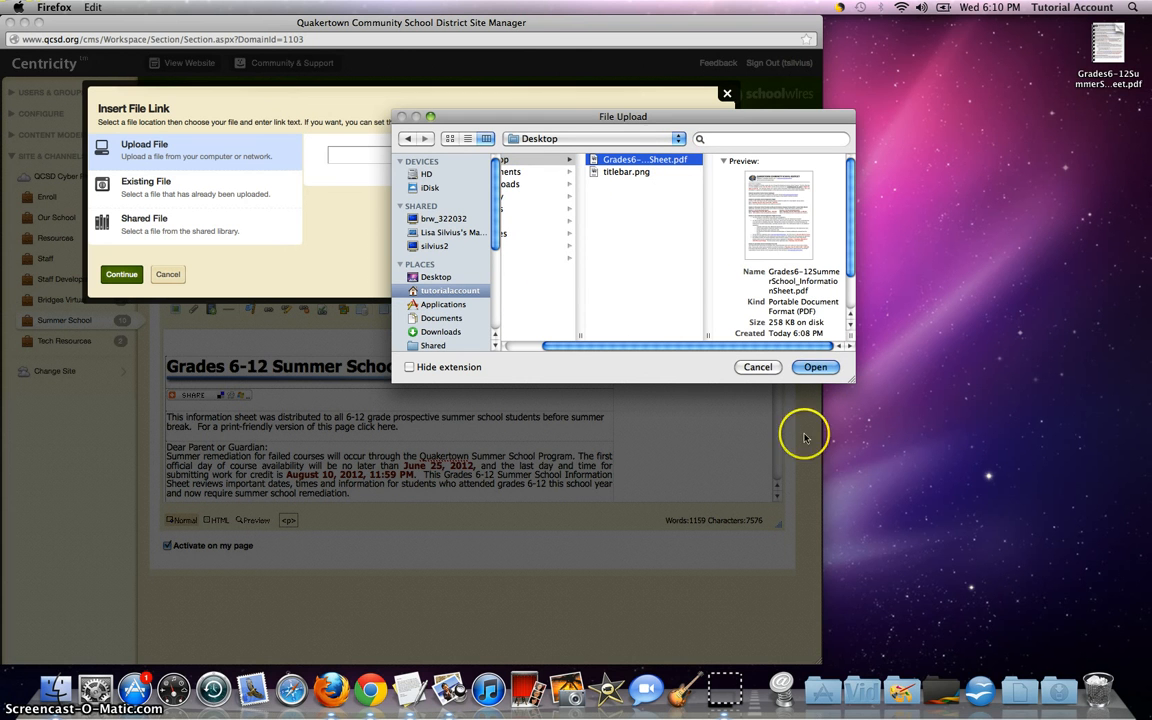
{"action": "left_click", "coordinate": [818, 369]}
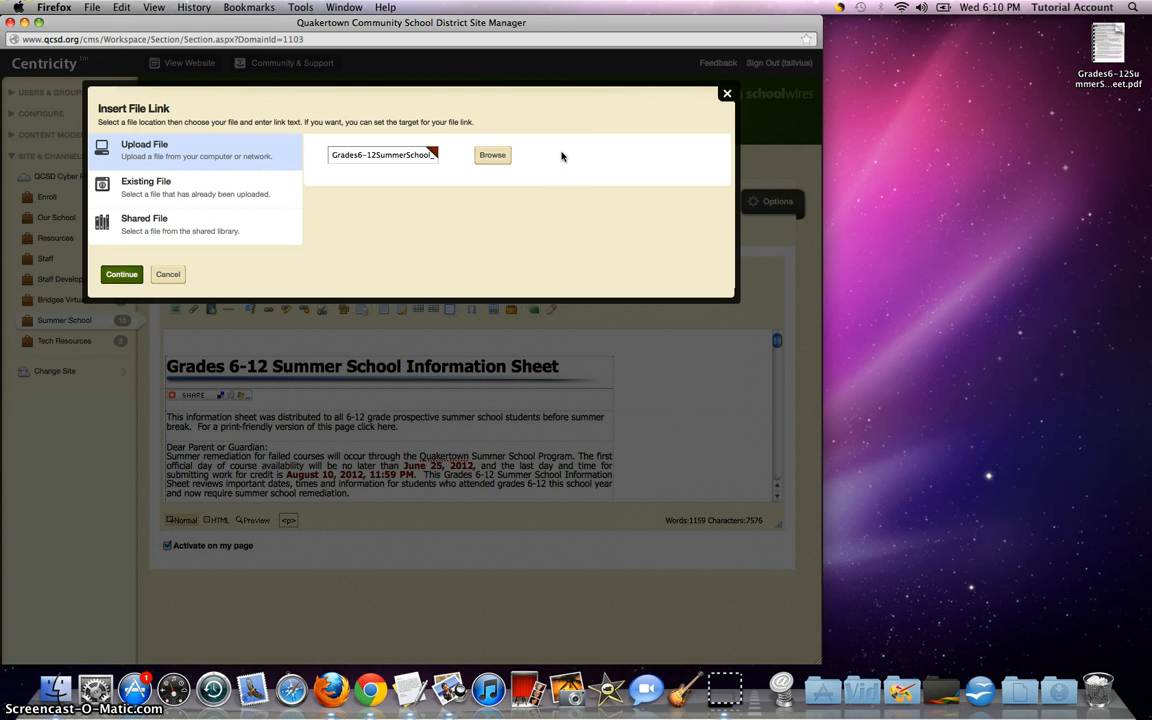
{"action": "left_click", "coordinate": [118, 275]}
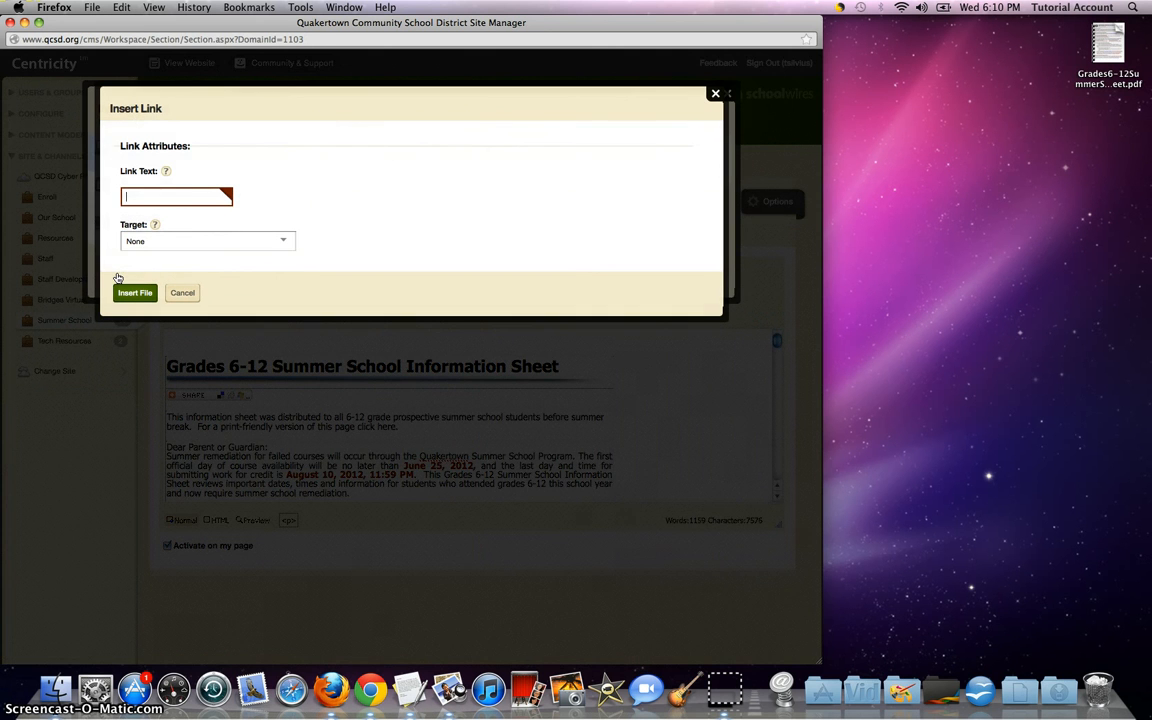
- Insert the file link with the link text "here" and the target set to open in a new window (_blank)
{"action": "left_click", "coordinate": [170, 196]}
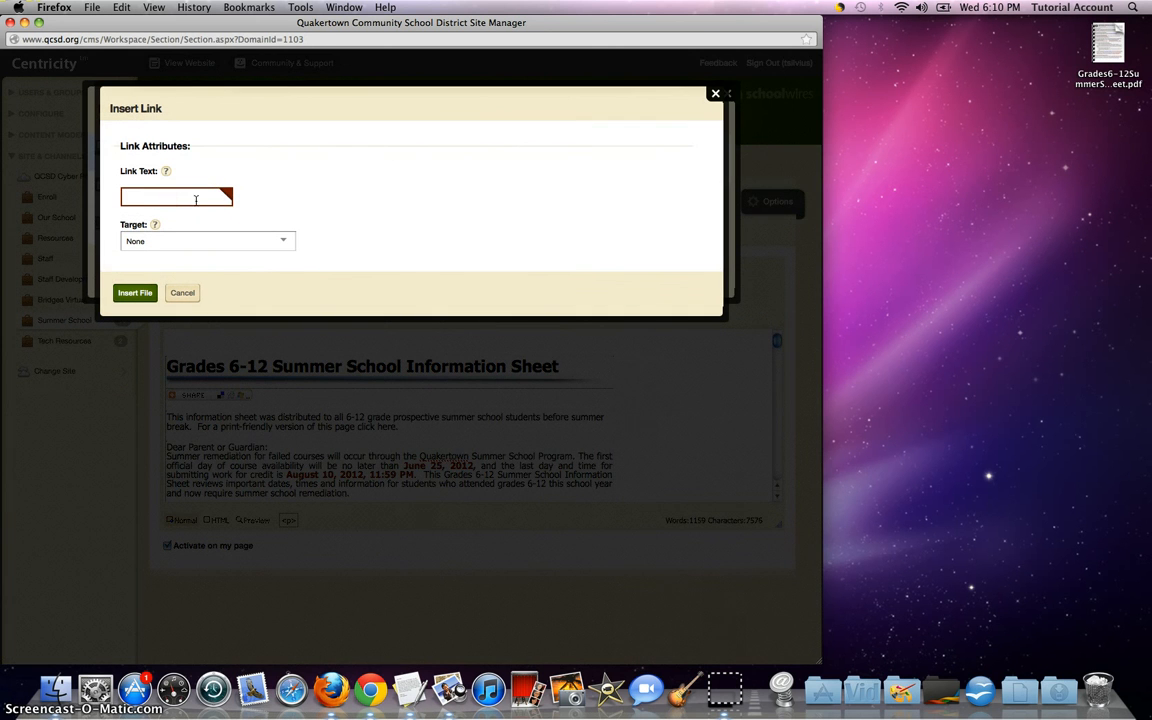
{"action": "mouse_move", "coordinate": [166, 171]}
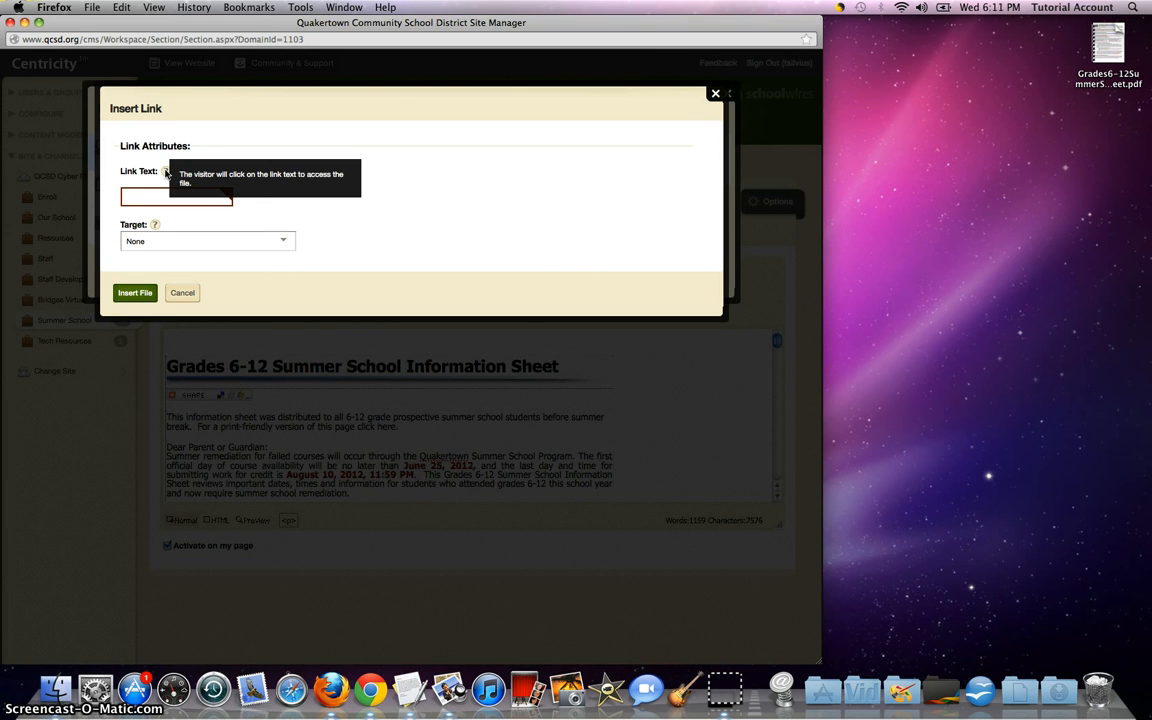
{"action": "type", "text": "here"}
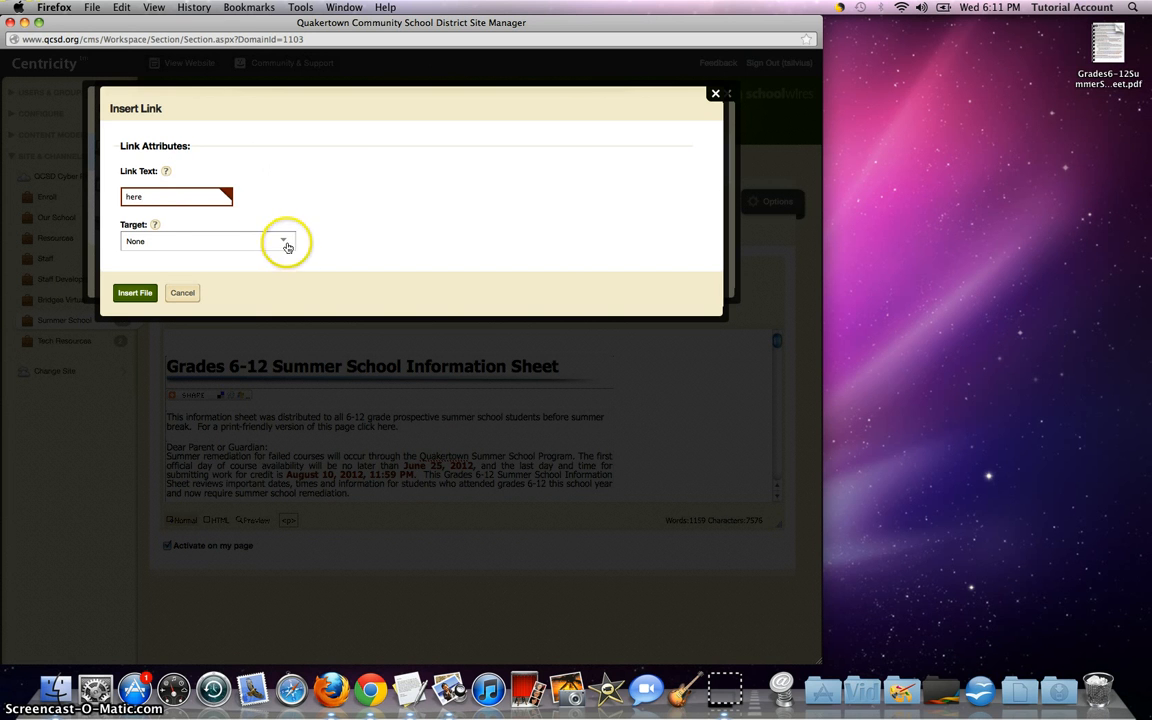
{"action": "mouse_move", "coordinate": [155, 225]}
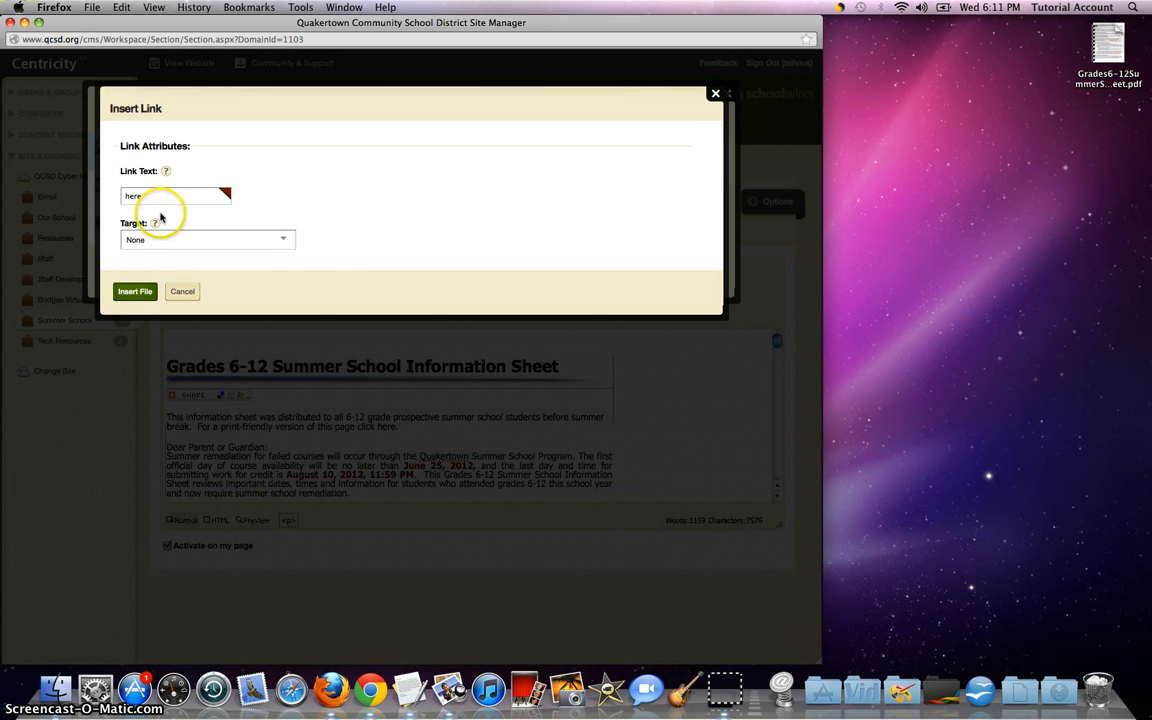
{"action": "left_click", "coordinate": [285, 240]}
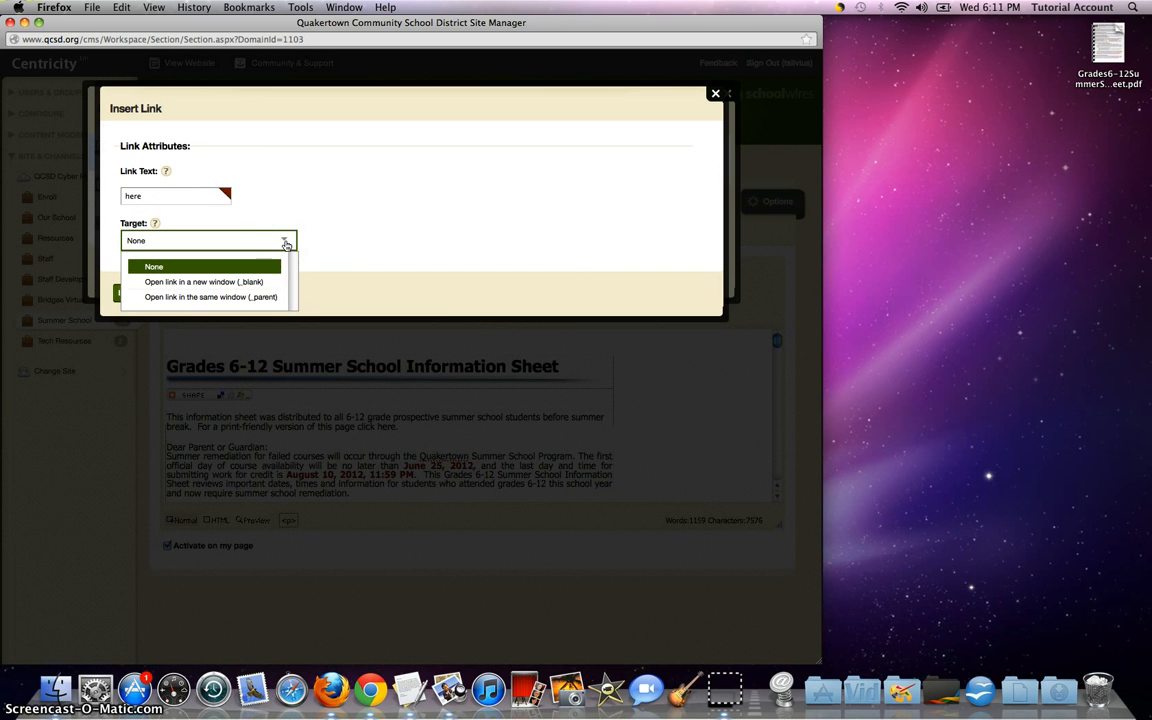
{"action": "left_click", "coordinate": [256, 283]}
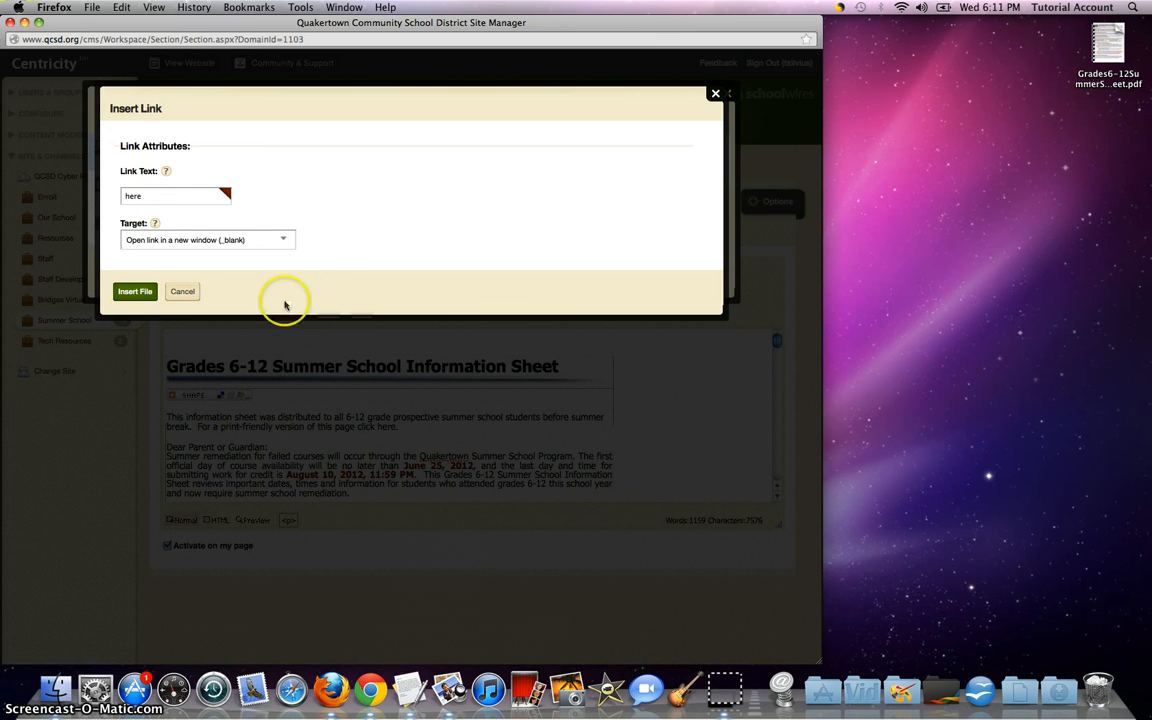
{"action": "left_click", "coordinate": [133, 293]}
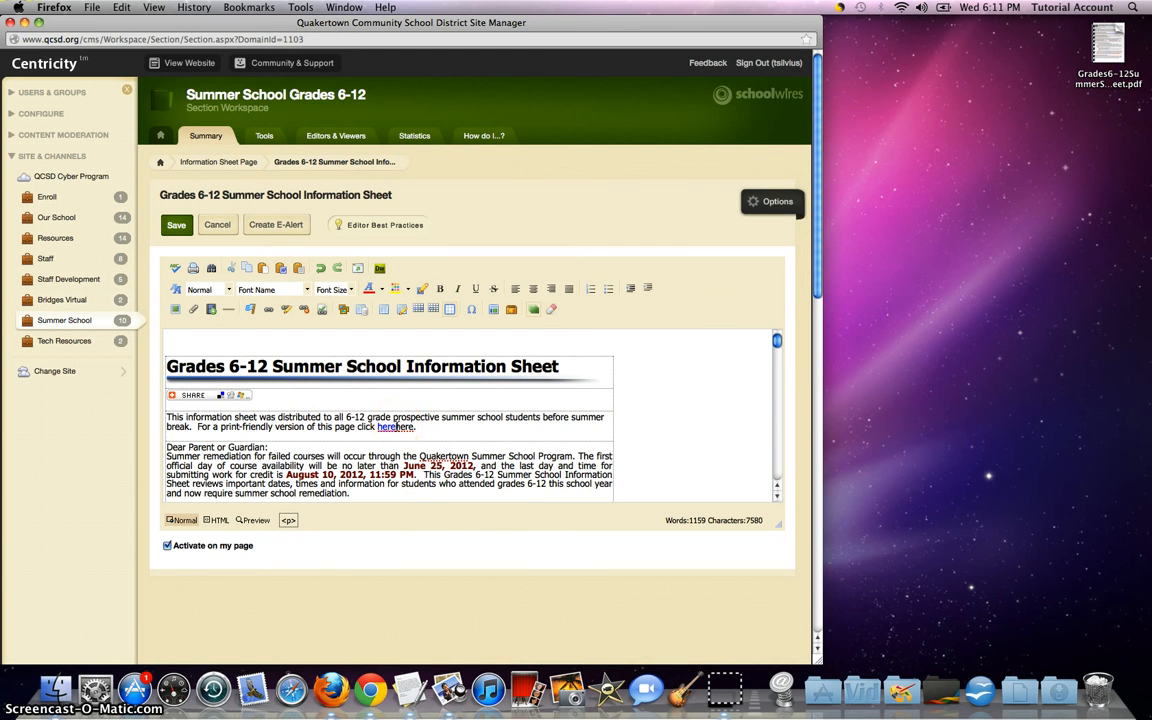
- Delete the duplicate plain-text "here" that follows the new linked "here" in the print-friendly sentence
{"action": "left_click", "coordinate": [404, 426]}
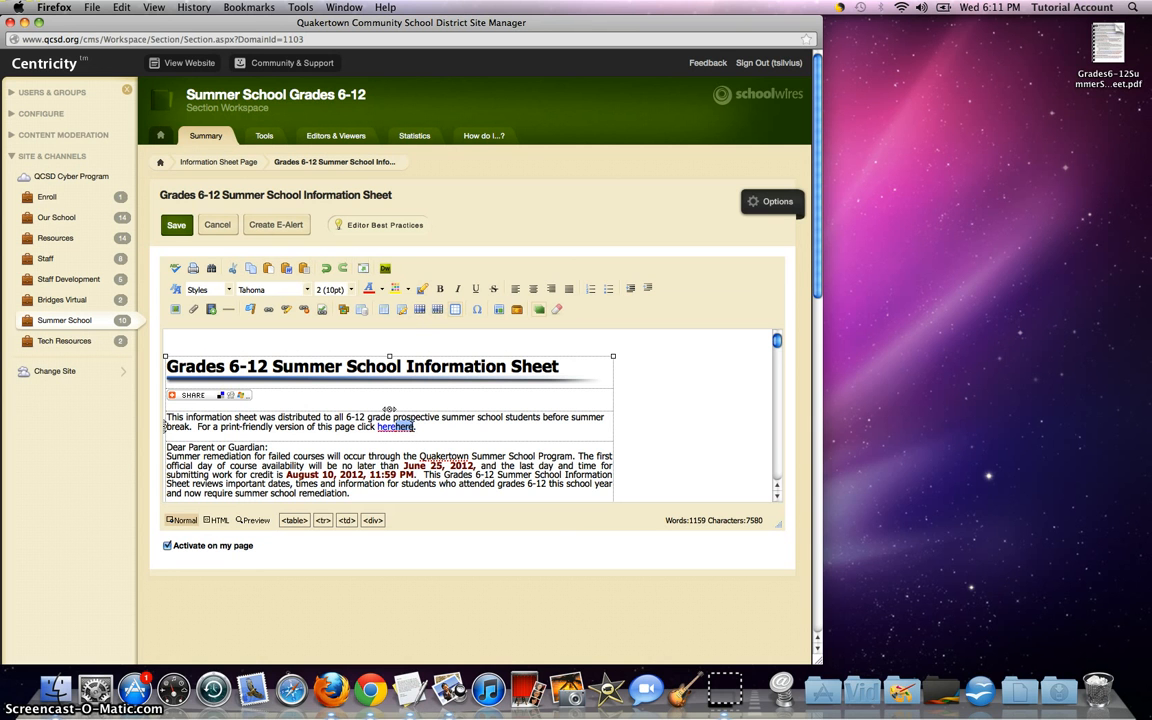
{"action": "key", "text": "BackSpace"}
{"action": "left_click", "coordinate": [445, 426]}
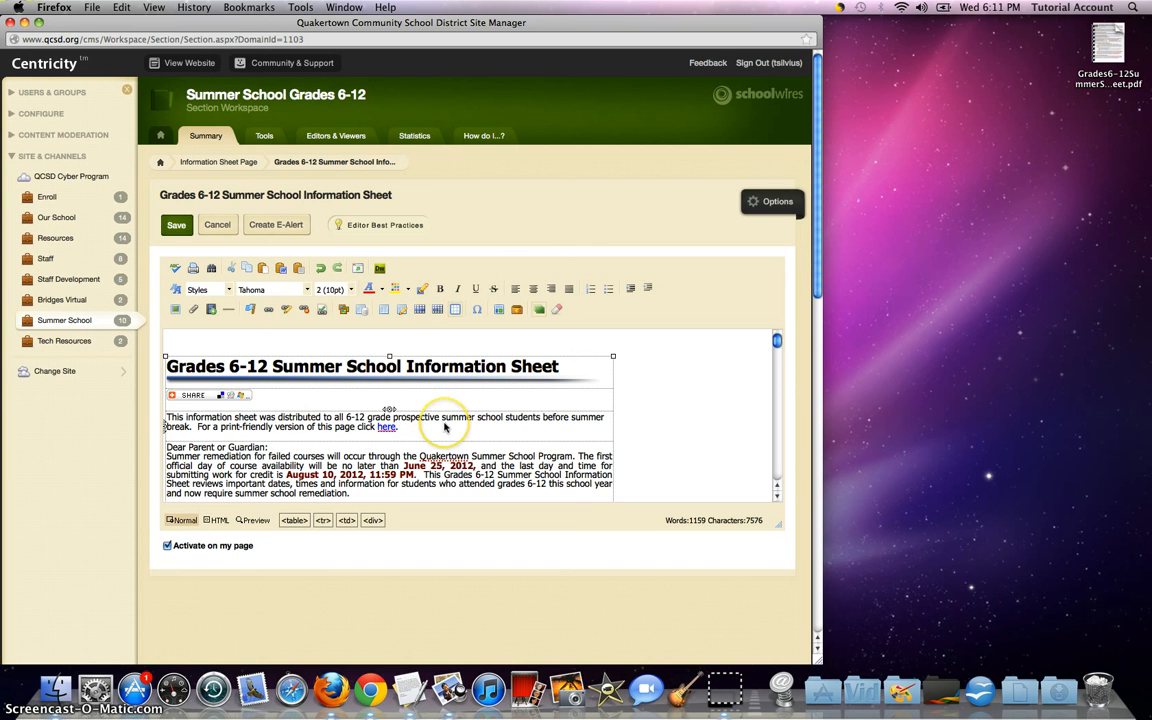
- Check the URL in the link properties of the new "here" link from start to end and close the properties
{"action": "double_click", "coordinate": [387, 427]}
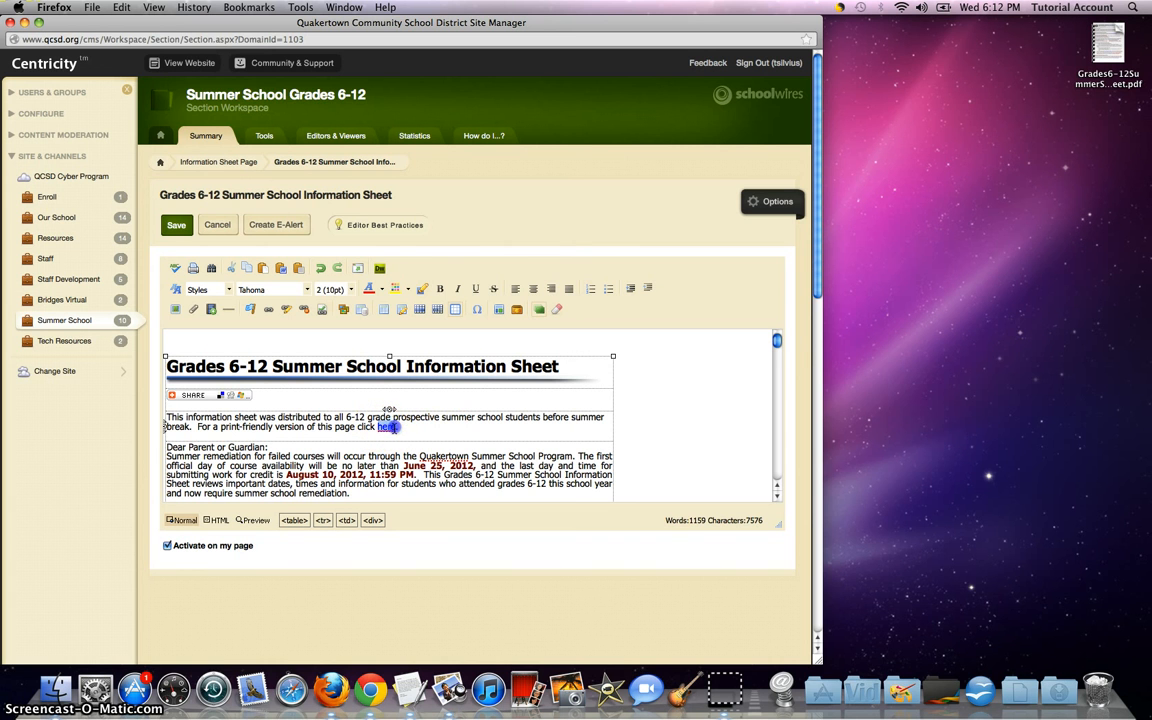
{"action": "left_click", "coordinate": [352, 378]}
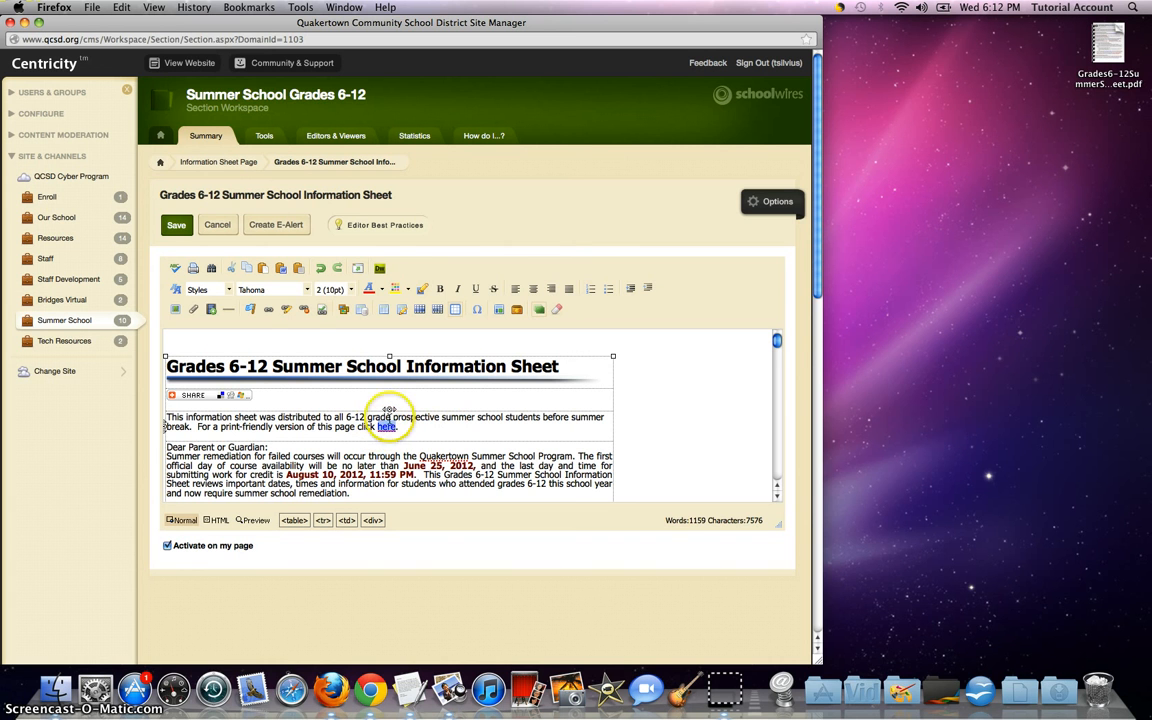
{"action": "left_click", "coordinate": [286, 311]}
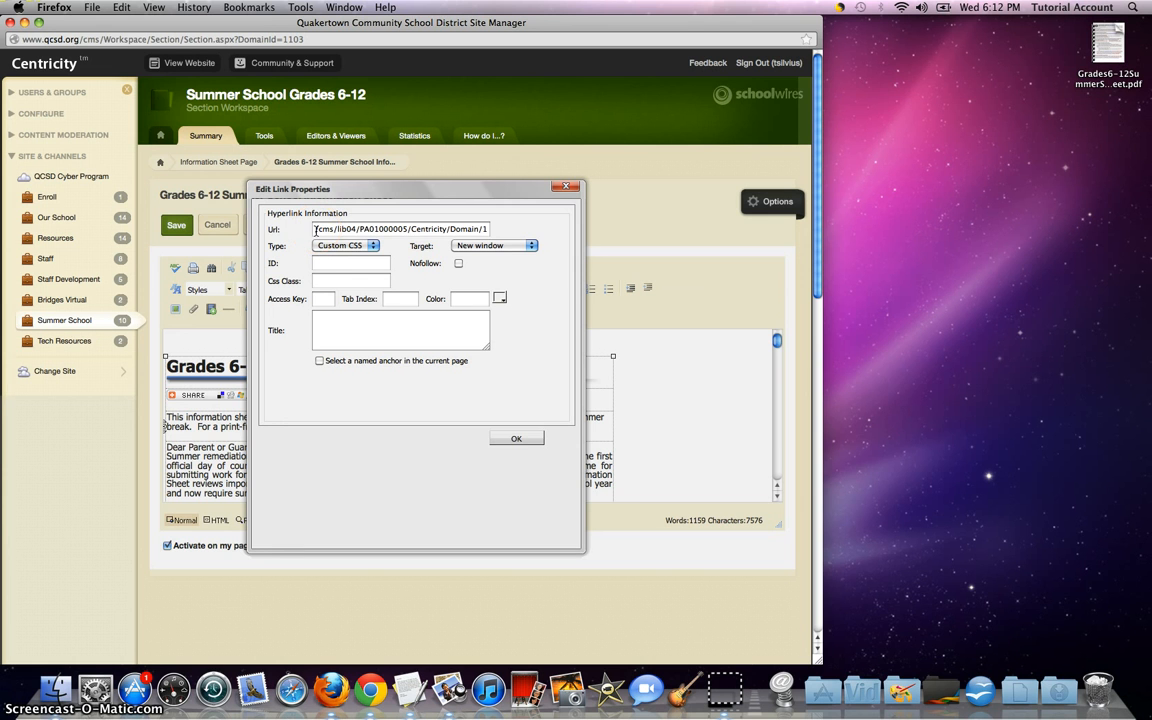
{"action": "left_click", "coordinate": [318, 230]}
{"action": "left_click", "coordinate": [319, 229]}
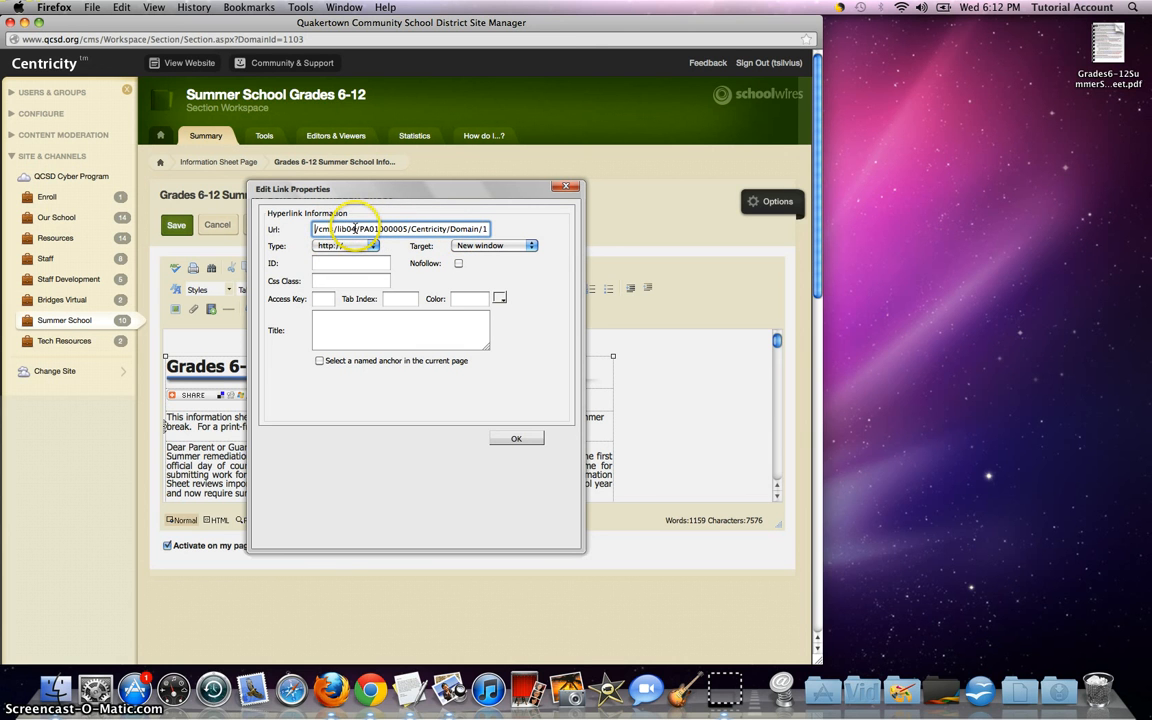
{"action": "scroll", "coordinate": [413, 229], "scroll_direction": "right", "scroll_amount": 5}
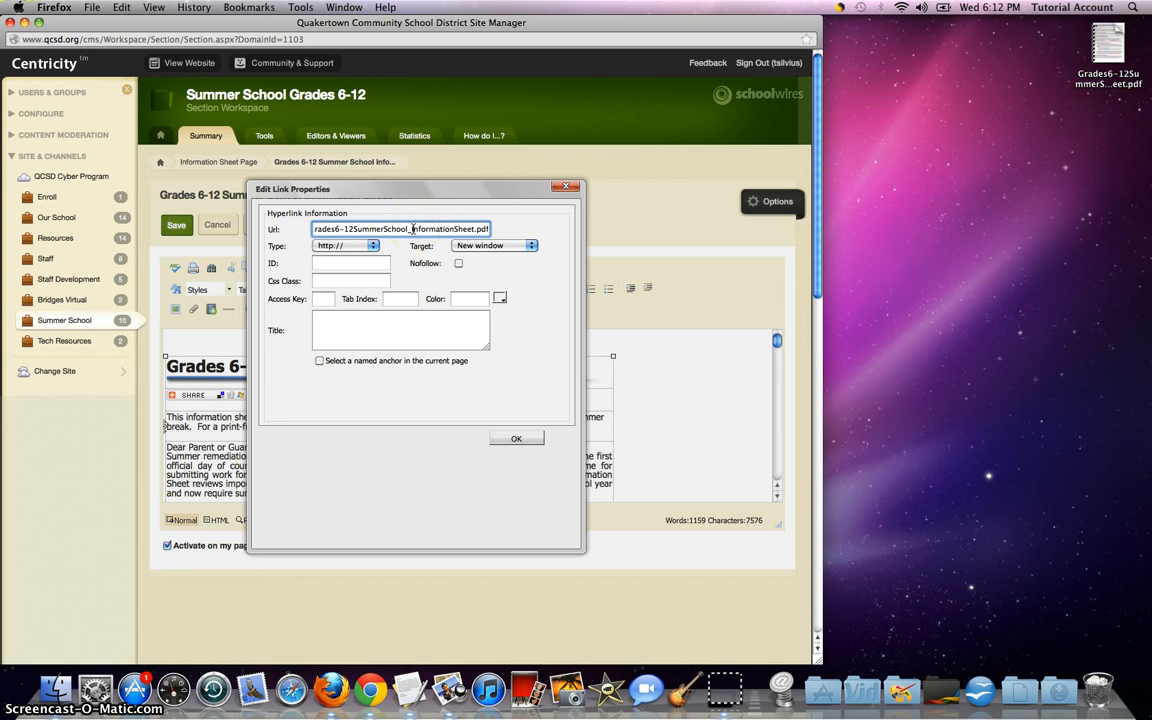
{"action": "scroll", "coordinate": [413, 229], "scroll_direction": "left", "scroll_amount": 5}
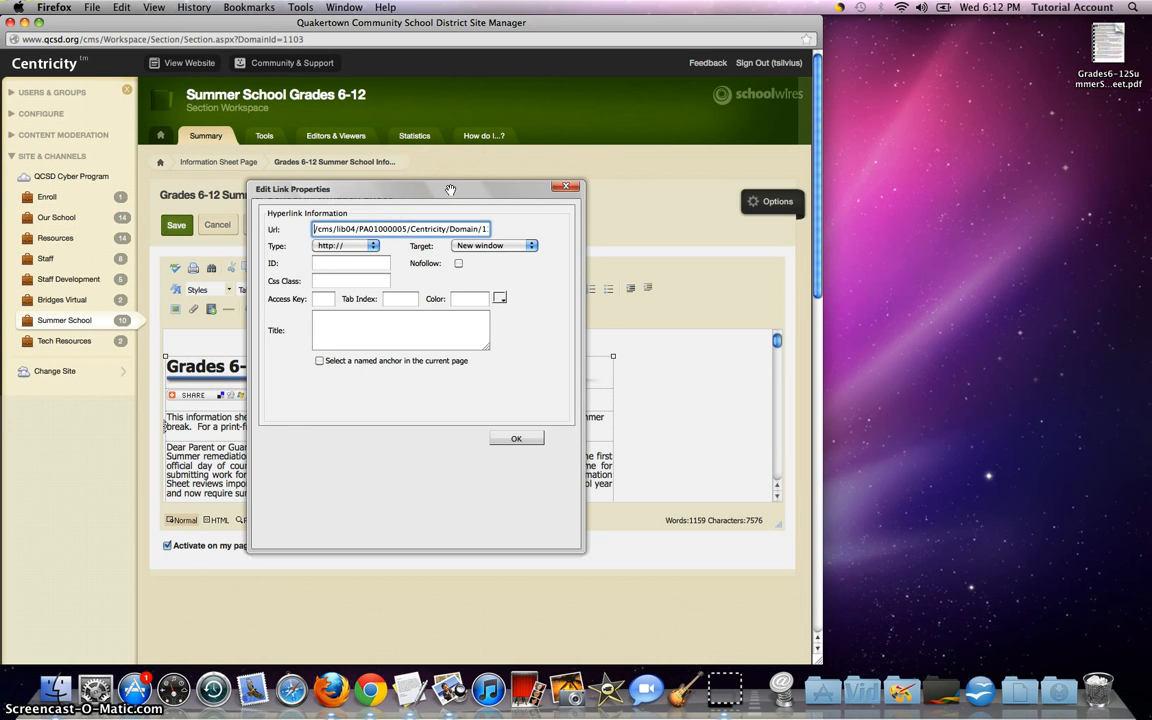
{"action": "left_click", "coordinate": [506, 438]}
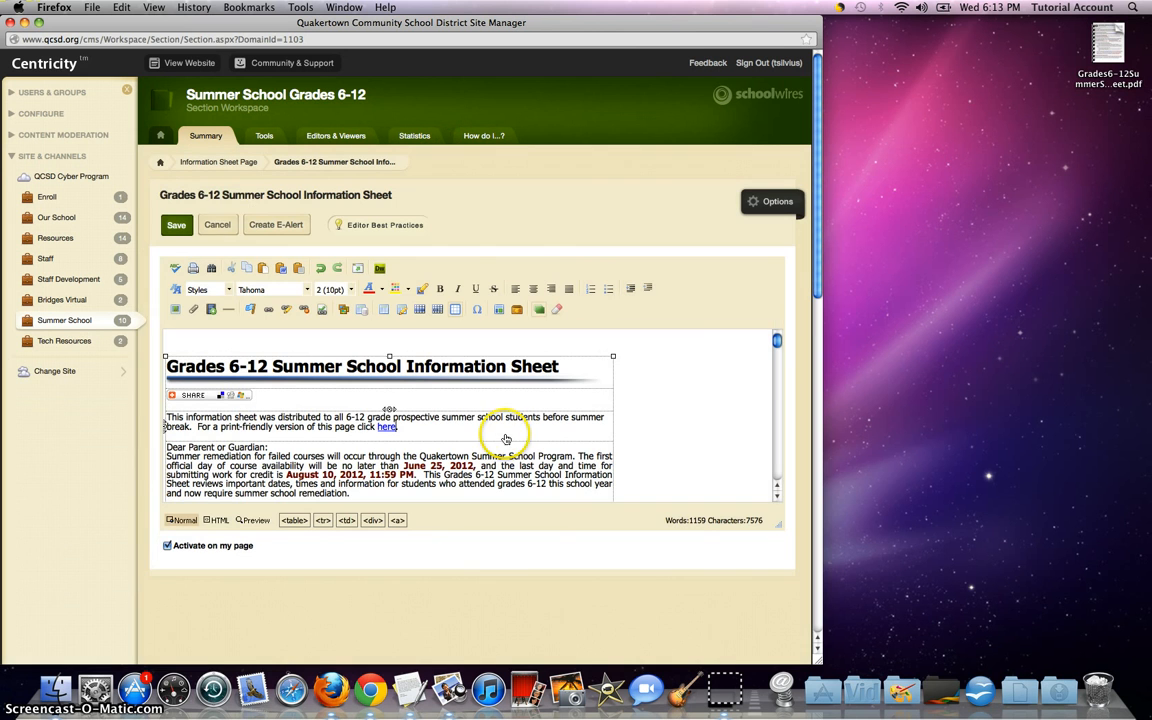
- Save the edited page and view the Summer School section's Information Sheet page on the website
{"action": "left_click", "coordinate": [176, 226]}
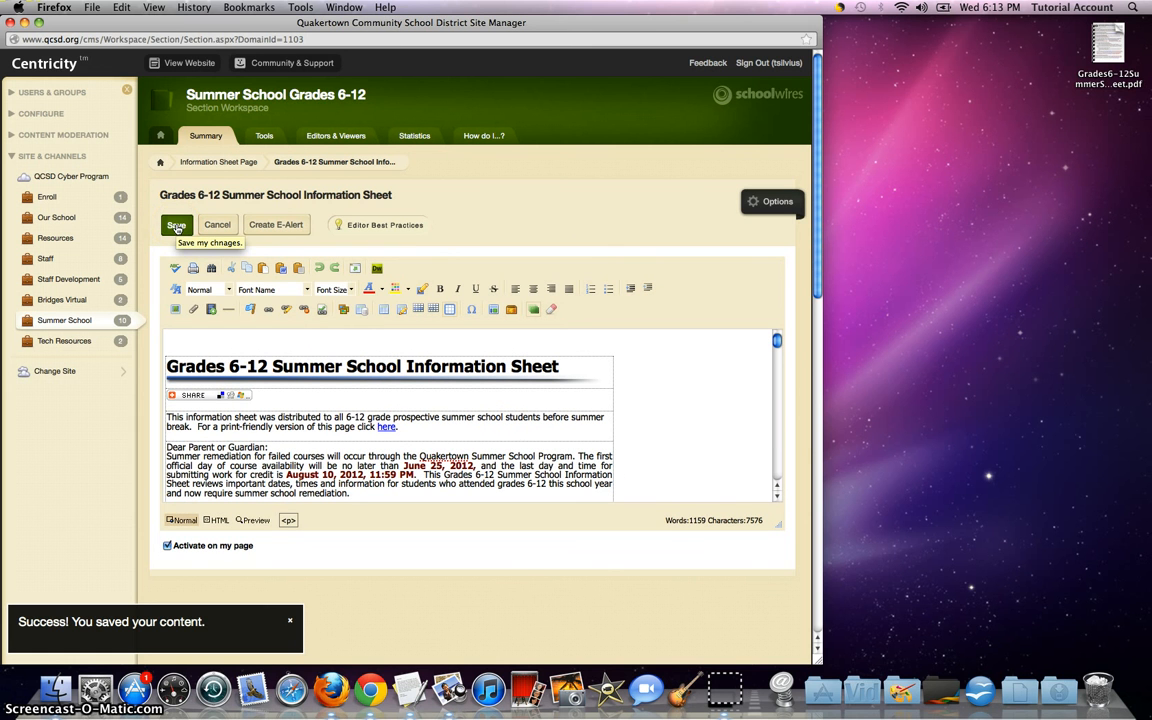
{"action": "left_click", "coordinate": [189, 66]}
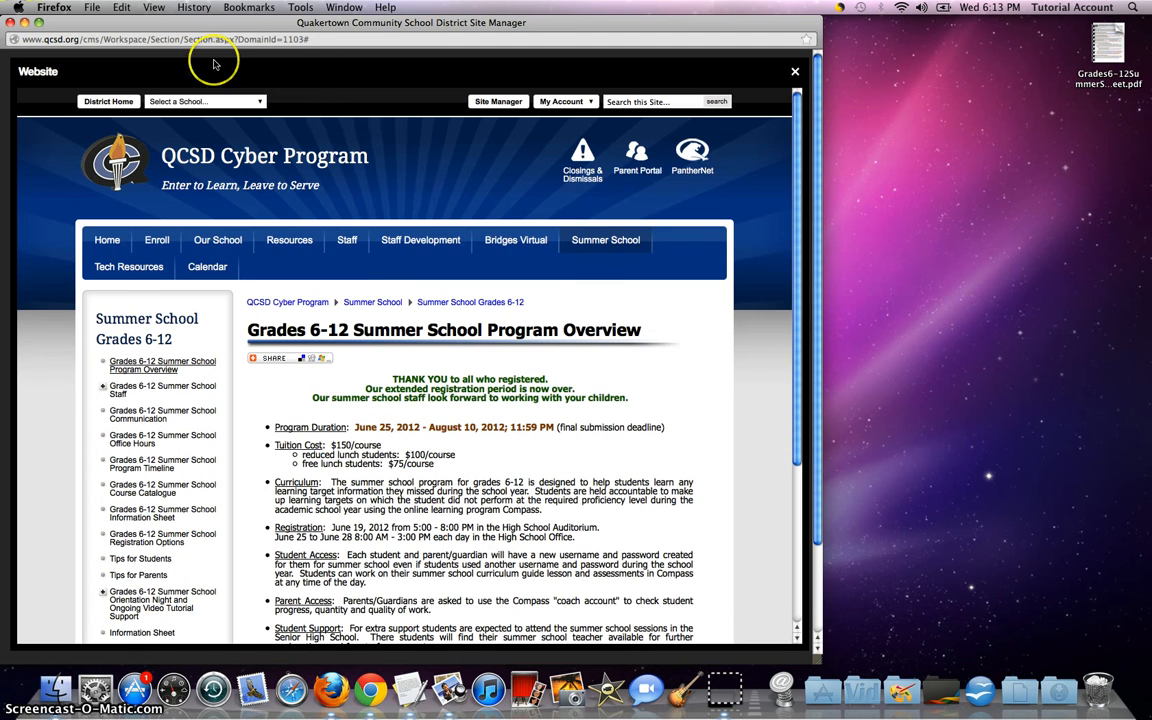
{"action": "scroll", "coordinate": [330, 120], "scroll_direction": "down", "scroll_amount": 5}
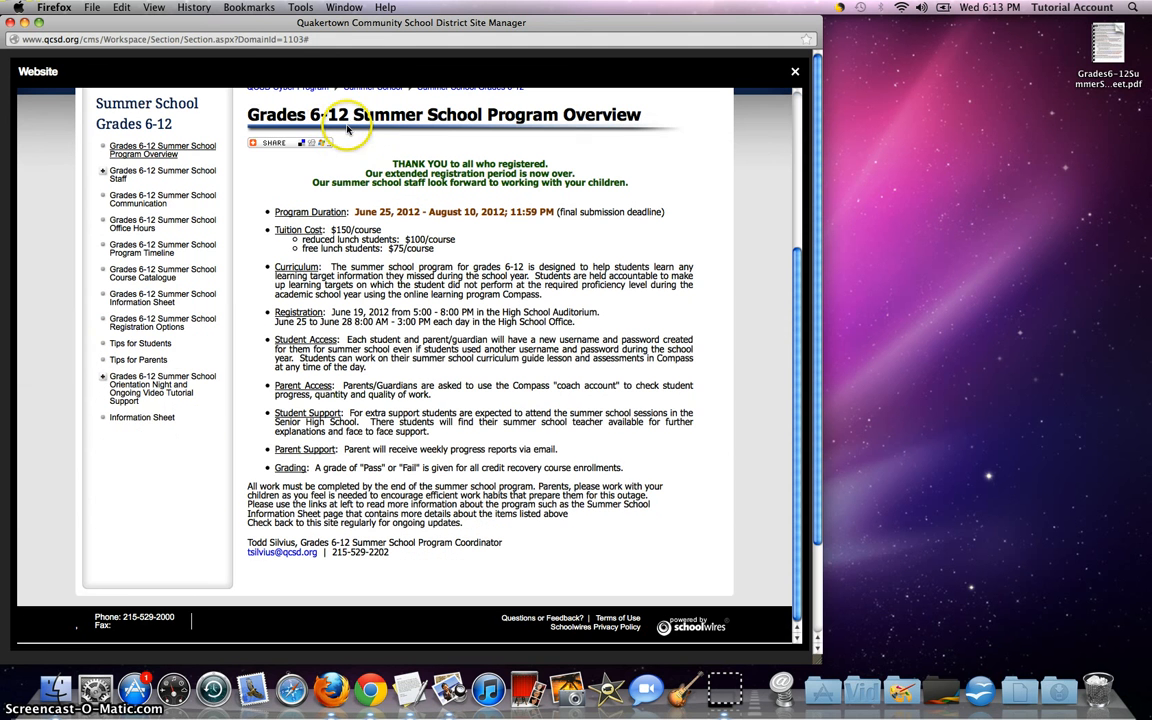
{"action": "left_click", "coordinate": [145, 419]}
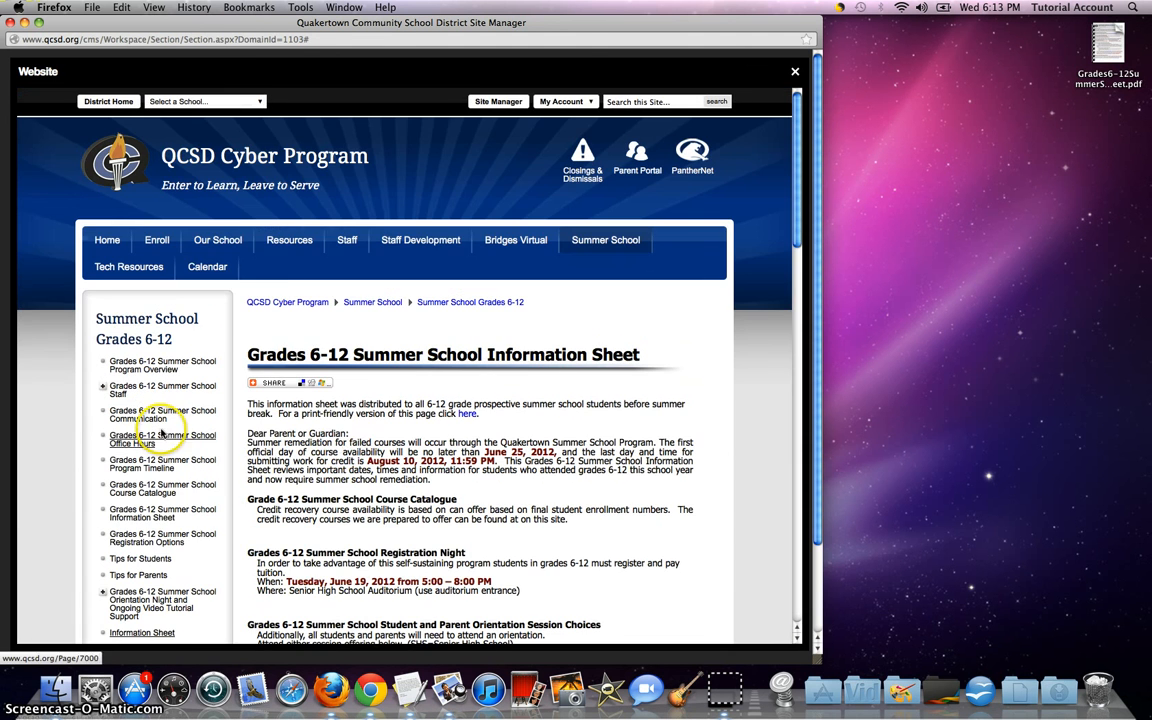
{"action": "scroll", "coordinate": [314, 398], "scroll_direction": "down", "scroll_amount": 3}
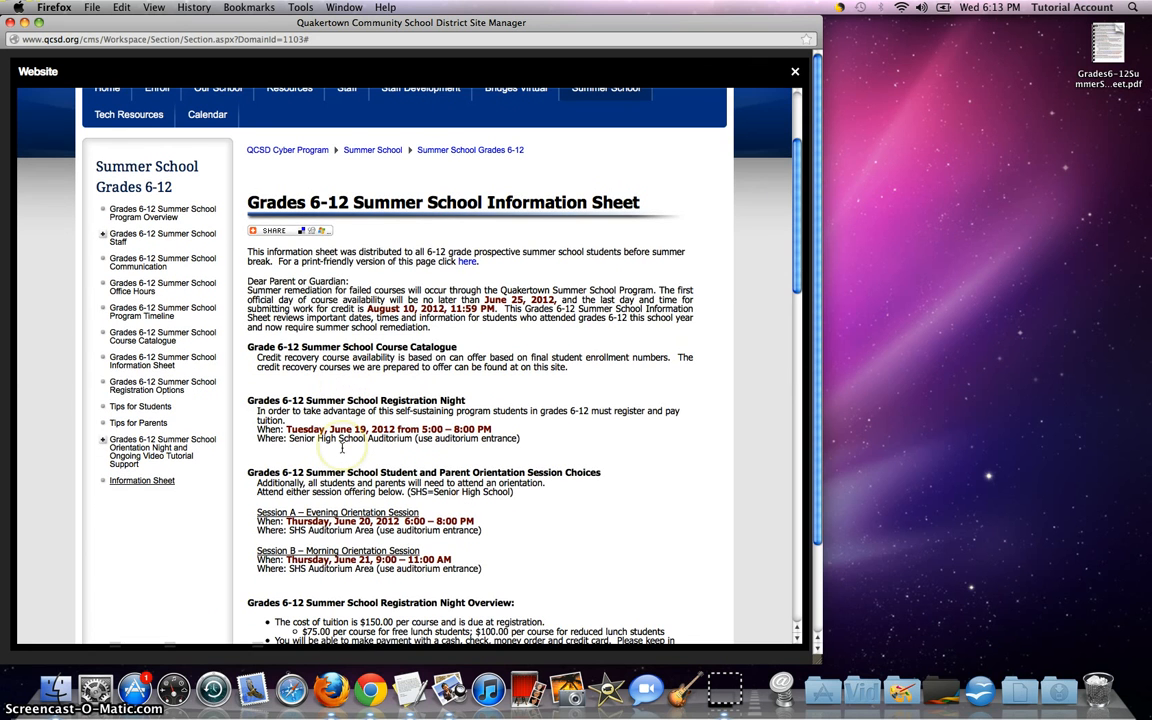